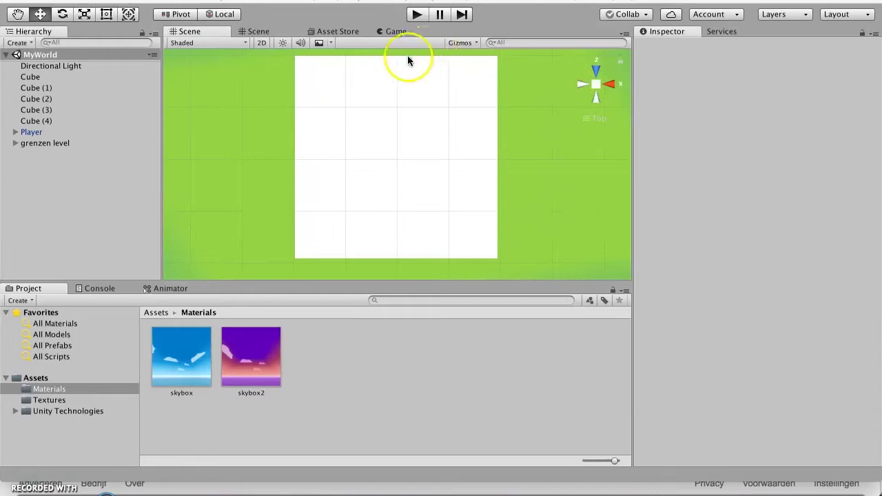
Step: Run the scene, turn the view toward the sun and cubes, then stop playing
{"action": "left_click", "coordinate": [417, 14]}
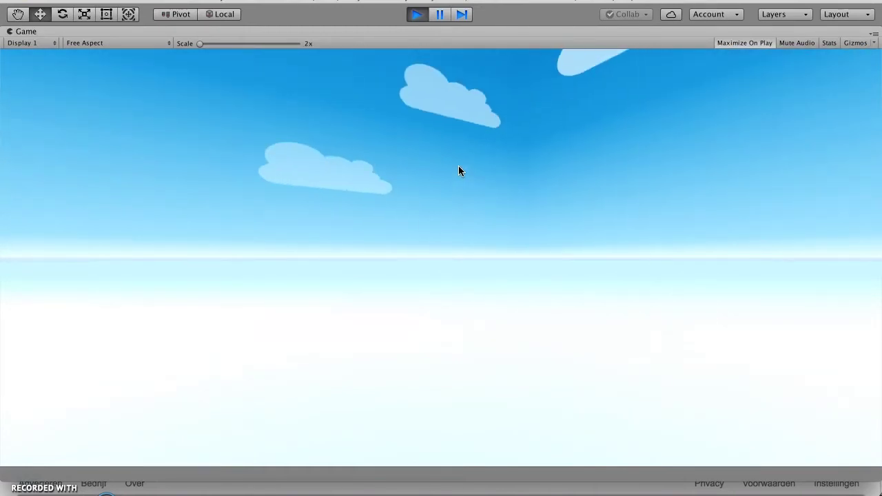
{"action": "left_click_drag", "start_coordinate": [589, 206], "coordinate": [646, 228]}
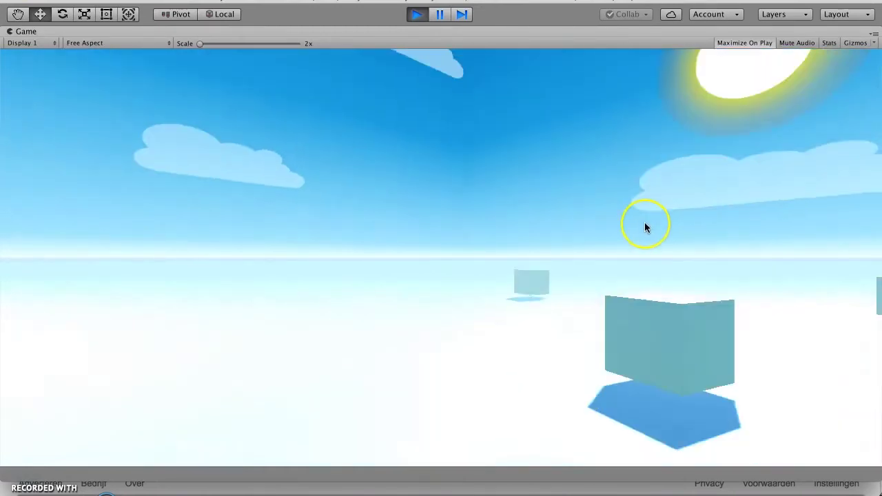
{"action": "left_click", "coordinate": [636, 228]}
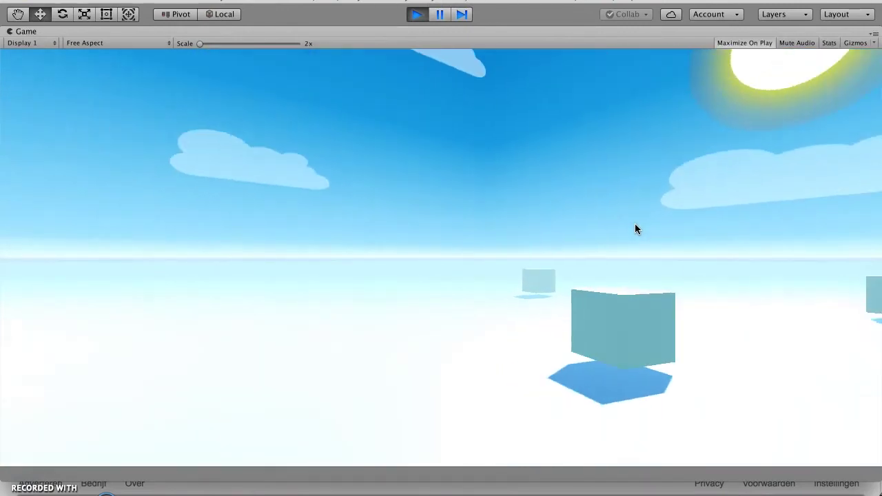
{"action": "left_click_drag", "start_coordinate": [643, 206], "coordinate": [566, 146]}
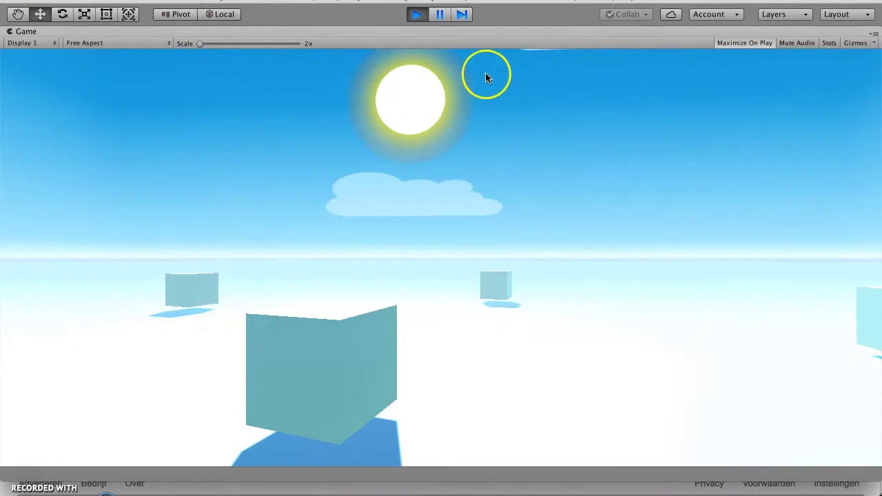
{"action": "left_click", "coordinate": [417, 17]}
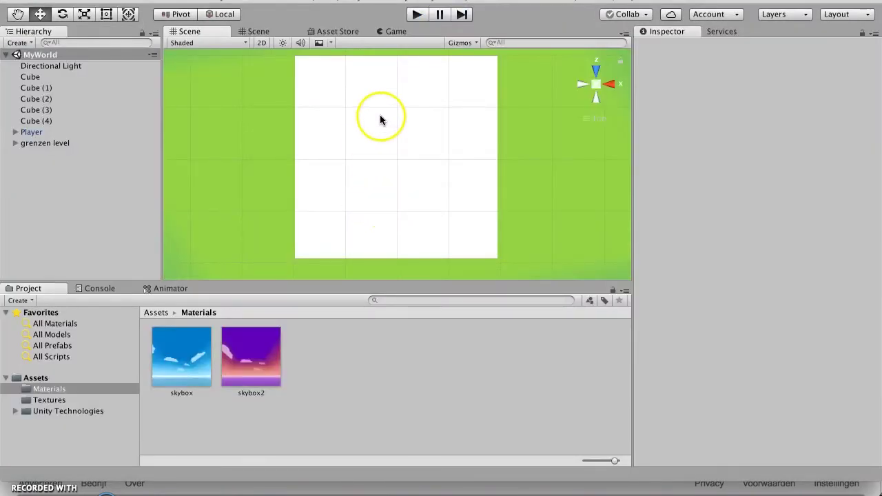
Step: Inspect the Directional Light and each Cube through Cube (4), ending back on the first Cube
{"action": "left_click", "coordinate": [39, 69]}
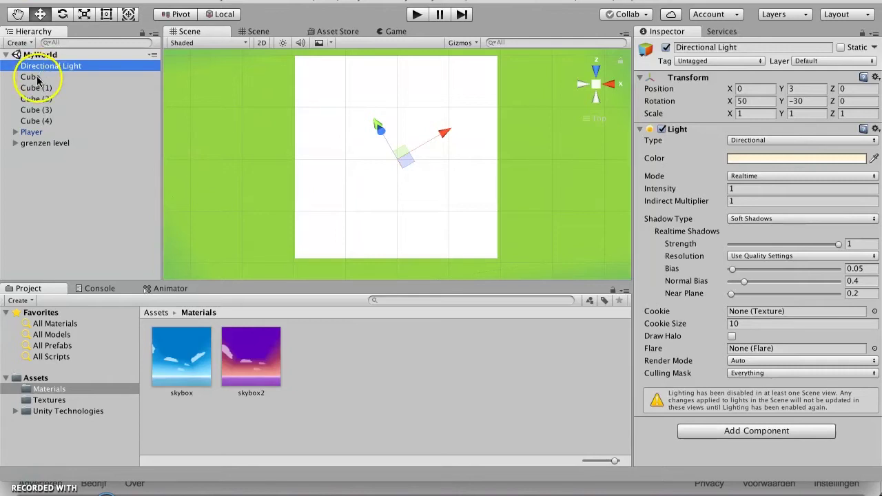
{"action": "left_click", "coordinate": [38, 77]}
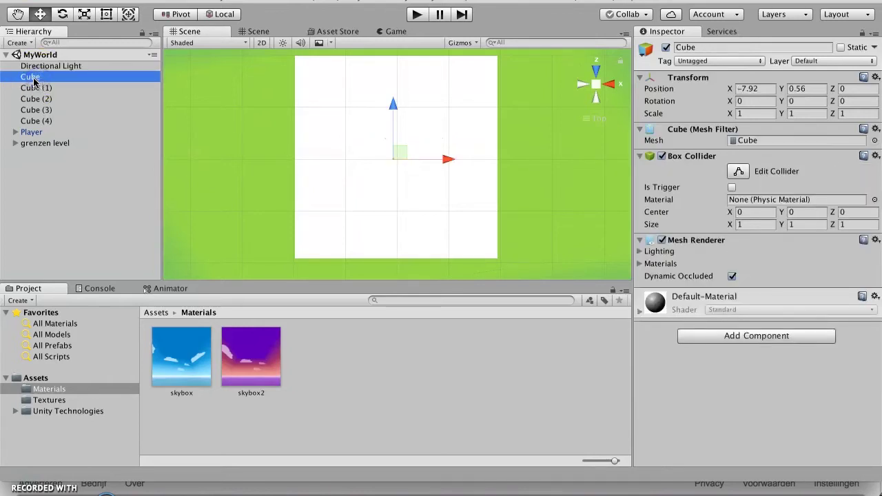
{"action": "left_click", "coordinate": [33, 88]}
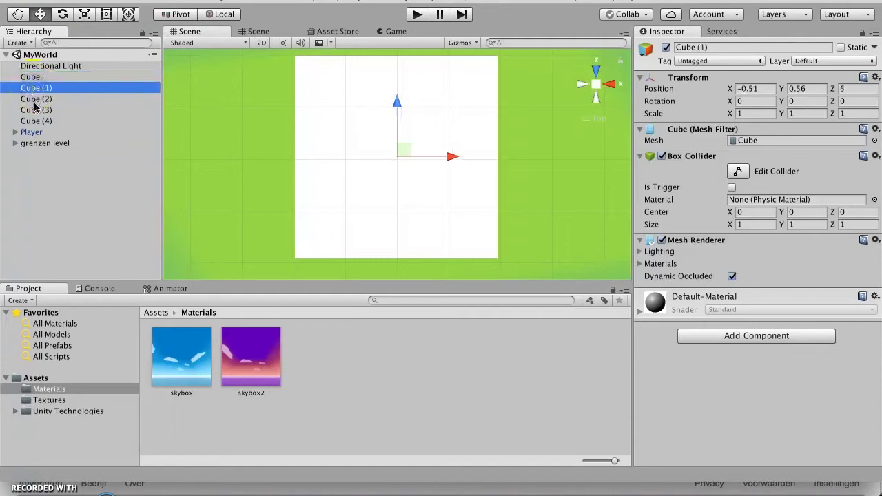
{"action": "left_click", "coordinate": [33, 99]}
{"action": "left_click", "coordinate": [34, 110]}
{"action": "left_click", "coordinate": [36, 121]}
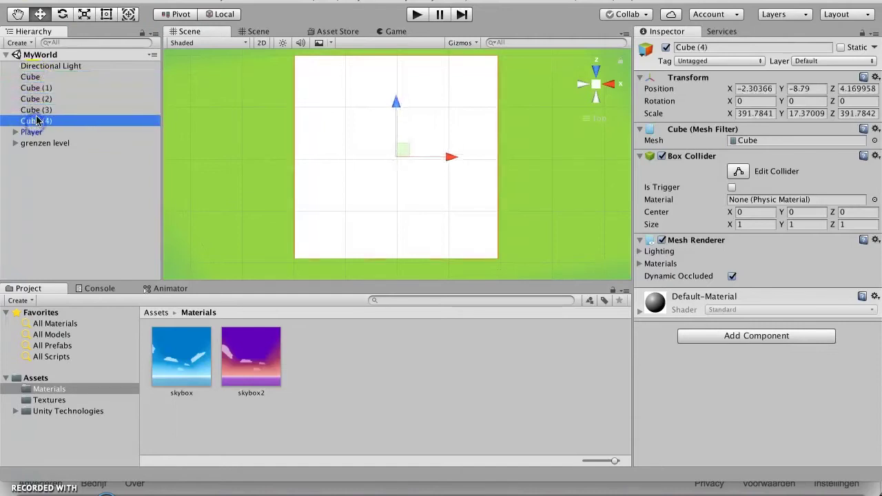
{"action": "left_click", "coordinate": [31, 79]}
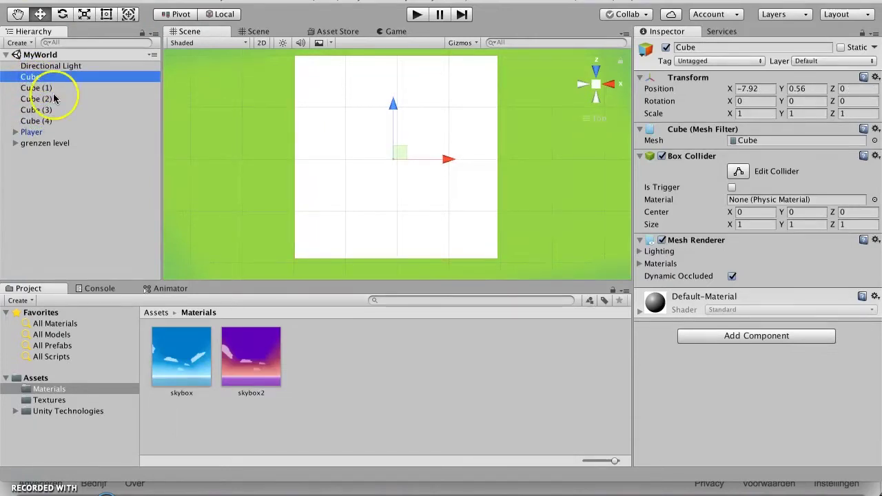
Step: Leave the Top view via the scene gizmo, set it to Free, and orbit to view the ground at an angle
{"action": "scroll", "coordinate": [388, 145], "scroll_direction": "up", "scroll_amount": 5}
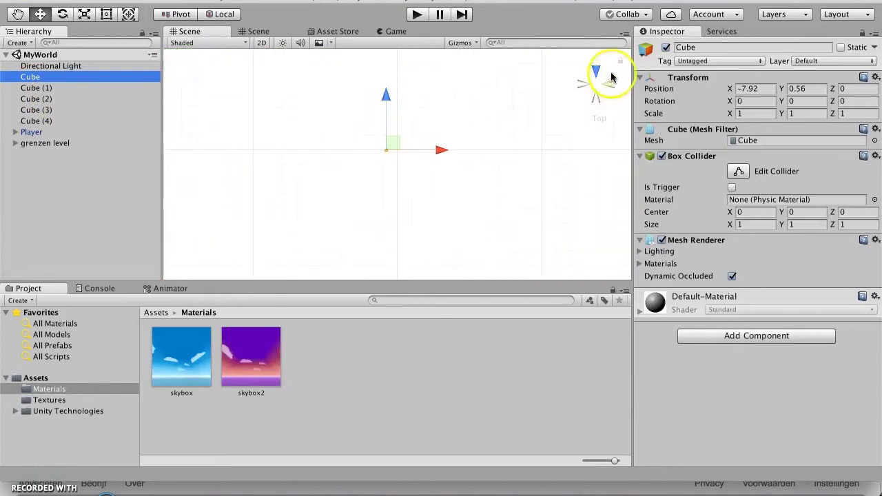
{"action": "left_click", "coordinate": [596, 118]}
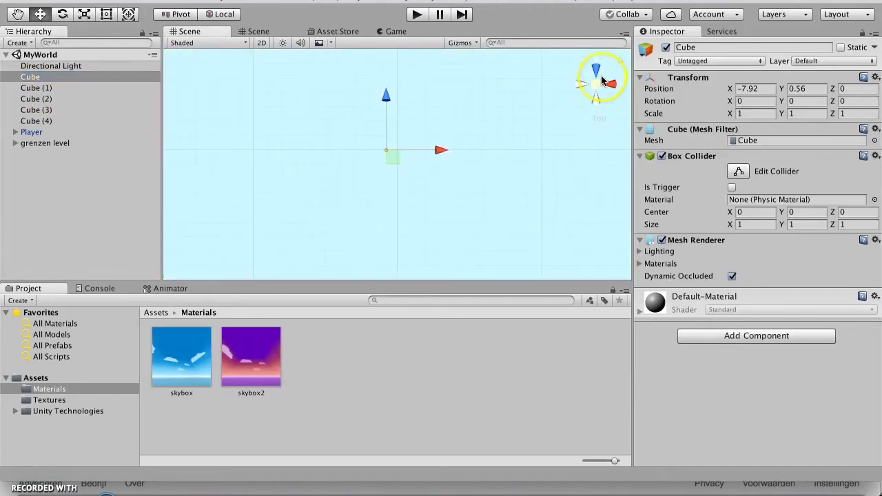
{"action": "left_click", "coordinate": [603, 81]}
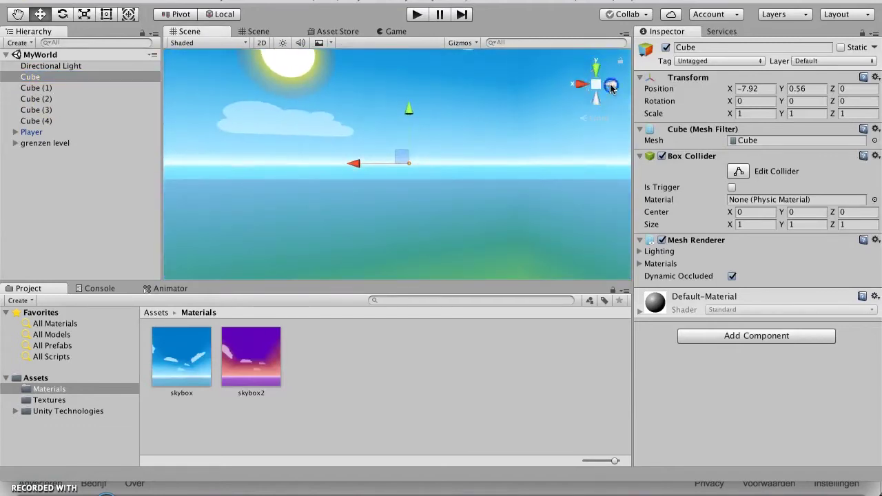
{"action": "left_click", "coordinate": [610, 87]}
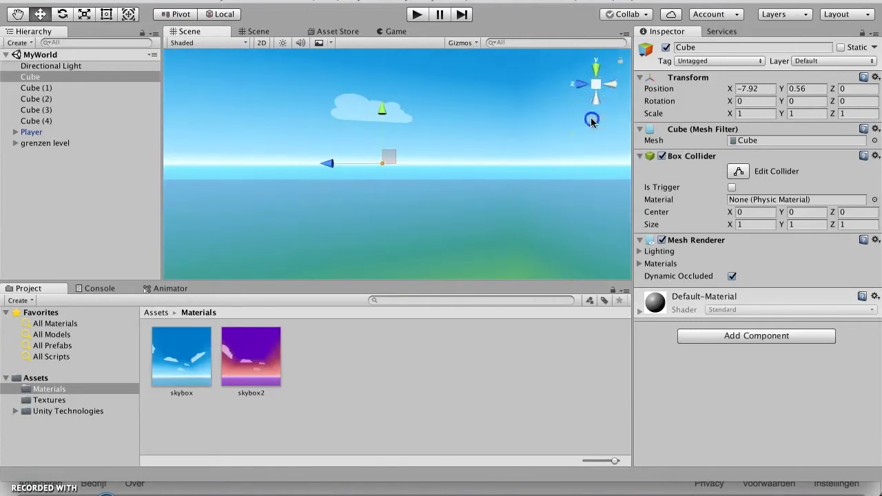
{"action": "left_click", "coordinate": [596, 84]}
{"action": "left_click", "coordinate": [595, 84]}
{"action": "right_click", "coordinate": [596, 84]}
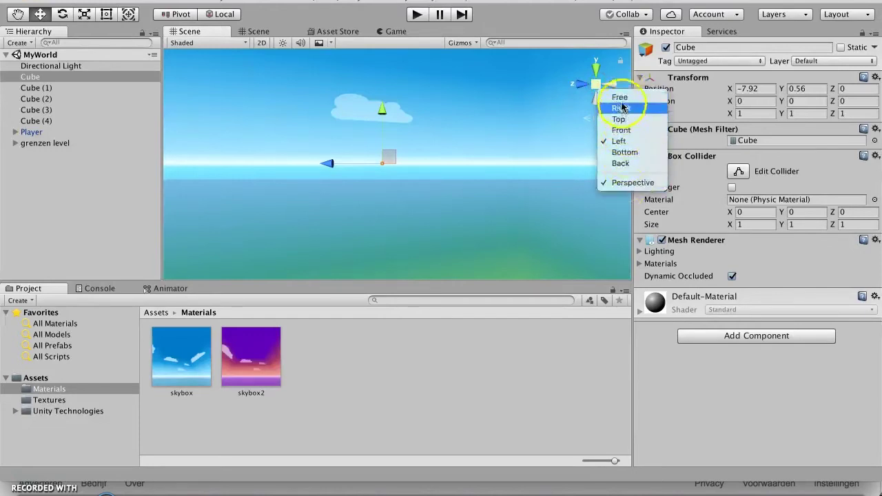
{"action": "left_click", "coordinate": [618, 97]}
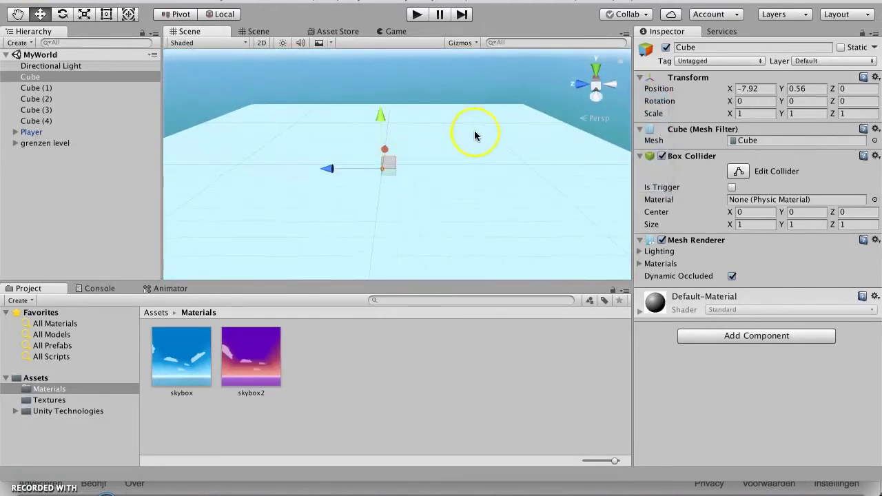
{"action": "mouse_move", "coordinate": [475, 135]}
{"action": "left_mouse_down", "text": "alt"}
{"action": "mouse_move", "coordinate": [388, 156]}
{"action": "mouse_move", "coordinate": [309, 149]}
{"action": "left_mouse_up", "text": "alt"}
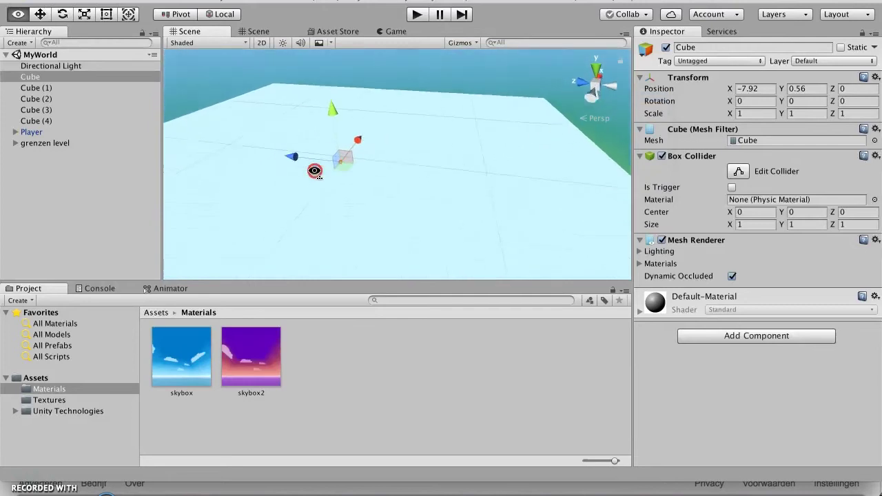
{"action": "left_click", "coordinate": [32, 131]}
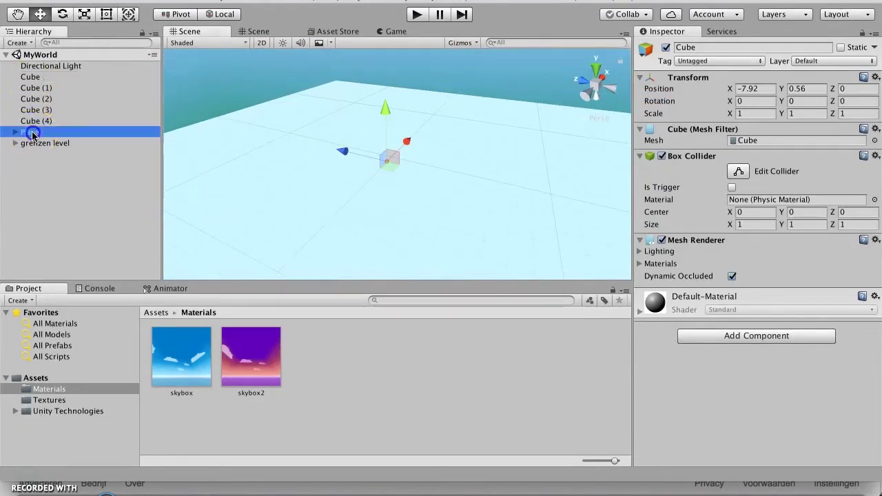
{"action": "double_click", "coordinate": [32, 131]}
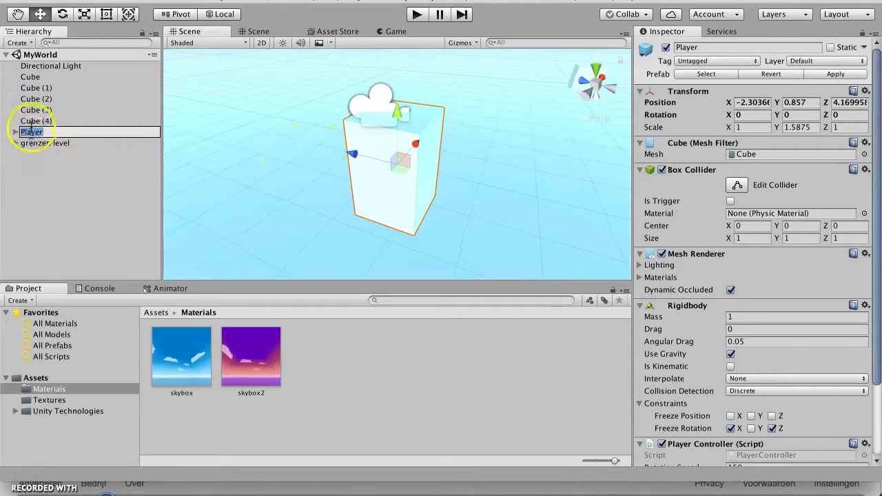
{"action": "left_click", "coordinate": [34, 77]}
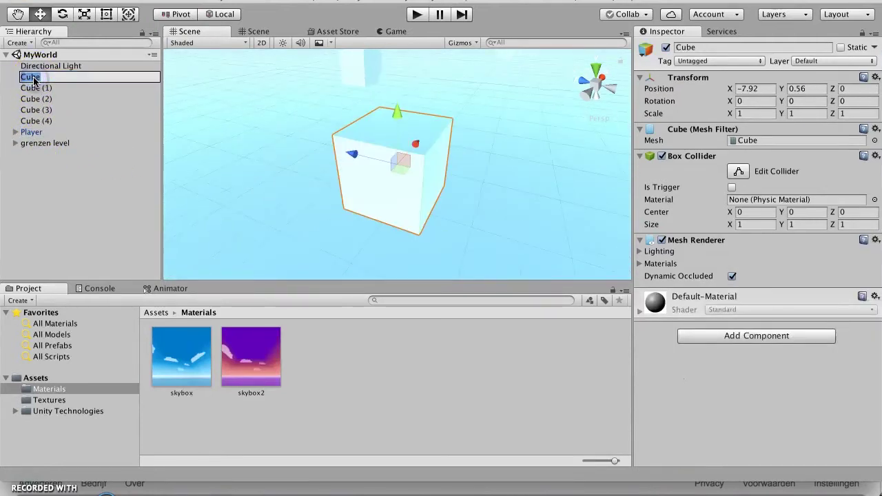
{"action": "left_click", "coordinate": [31, 132]}
{"action": "left_click", "coordinate": [15, 132]}
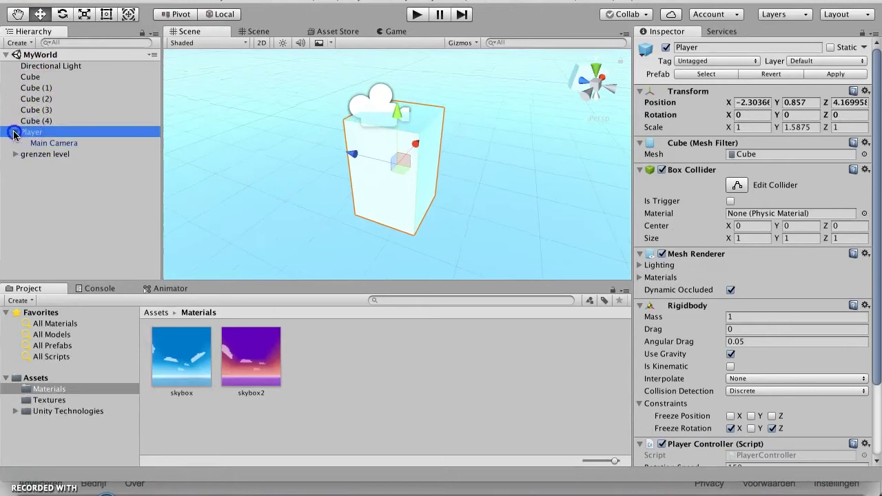
{"action": "left_click", "coordinate": [44, 144]}
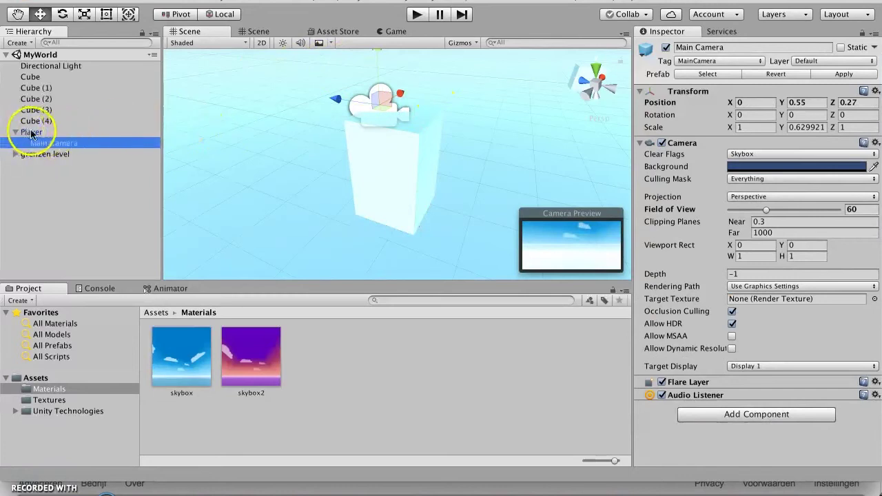
{"action": "left_click", "coordinate": [27, 133]}
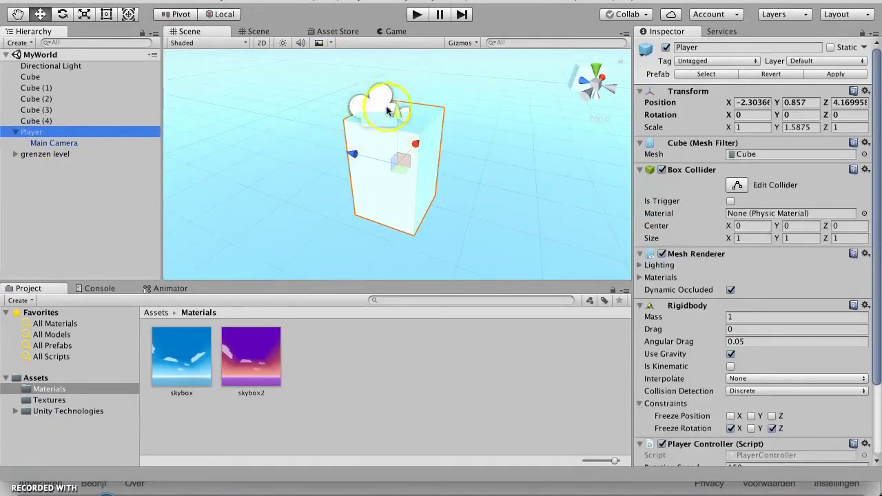
{"action": "left_click", "coordinate": [16, 132]}
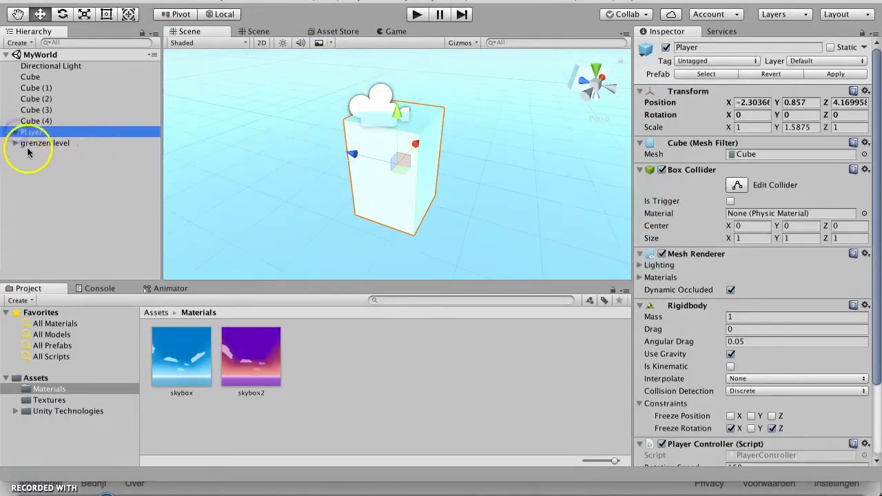
{"action": "left_click", "coordinate": [31, 144]}
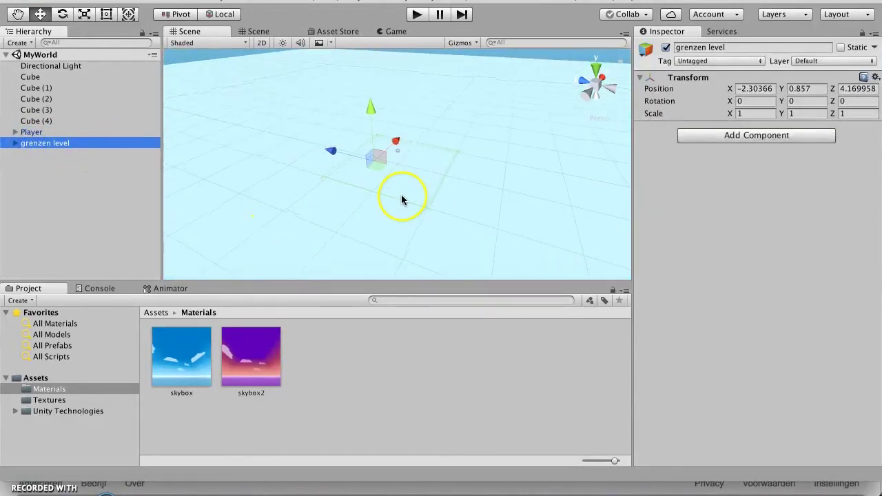
{"action": "left_click_drag", "start_coordinate": [402, 194], "coordinate": [403, 199], "text": "alt"}
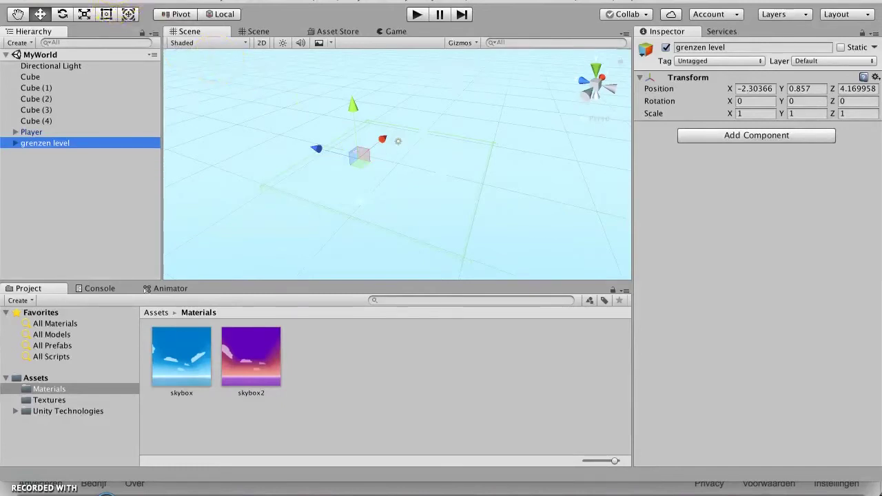
Step: Go to Window > Lighting to reveal the Settings and Light Explorer options
{"action": "left_click", "coordinate": [114, 0]}
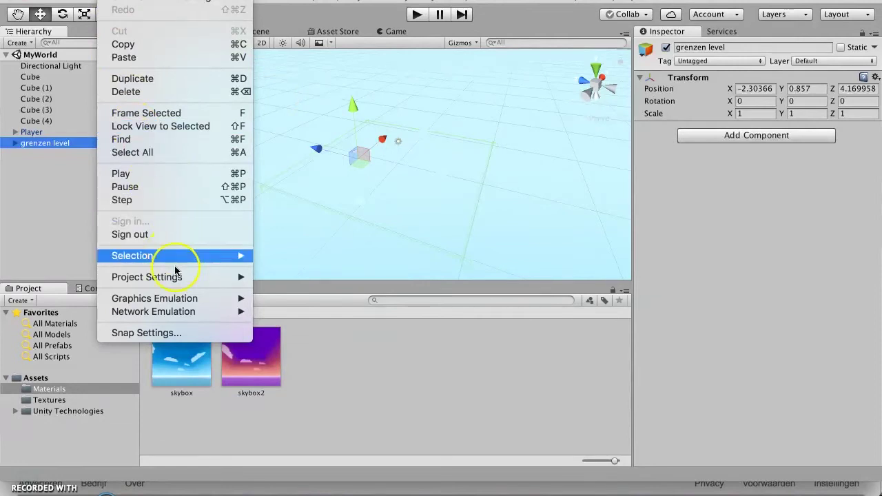
{"action": "mouse_move", "coordinate": [177, 277]}
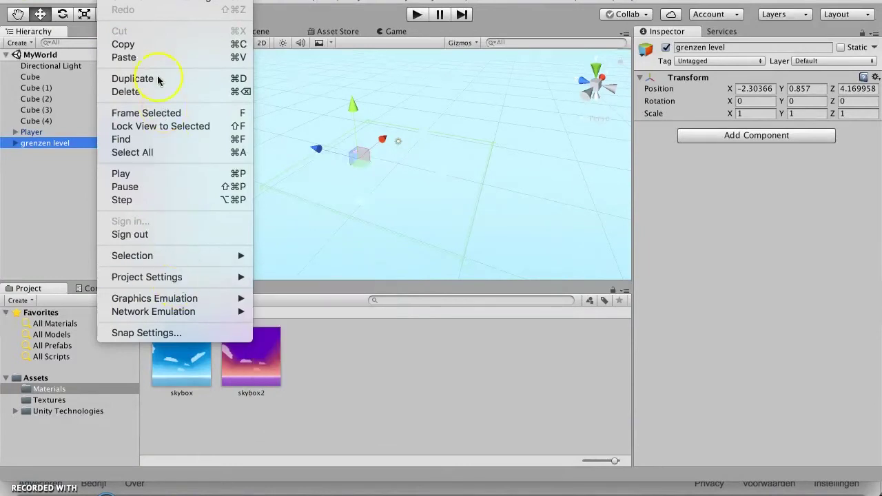
{"action": "mouse_move", "coordinate": [362, 2]}
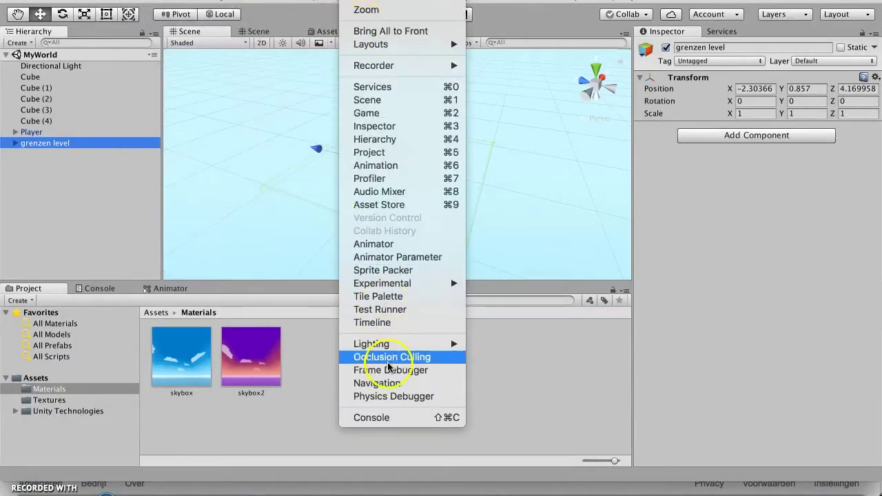
{"action": "mouse_move", "coordinate": [384, 346]}
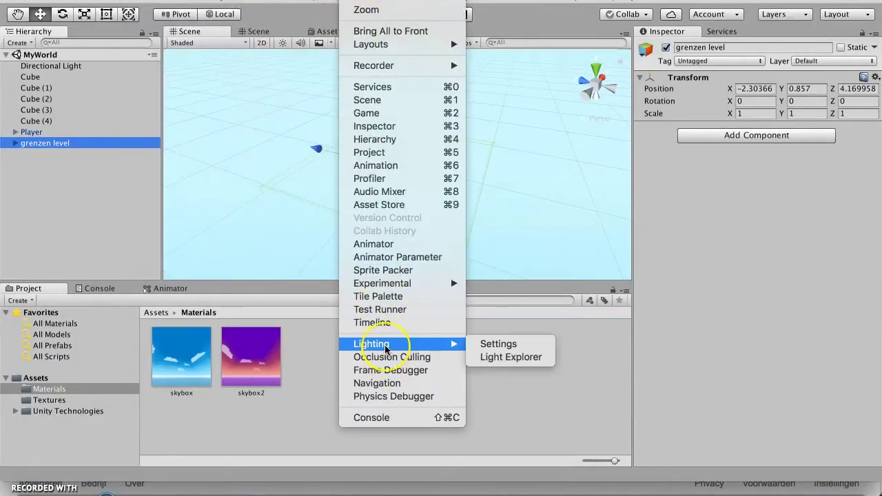
Step: Open Lighting Settings and dock it as a tab beside the Inspector
{"action": "left_click", "coordinate": [499, 345]}
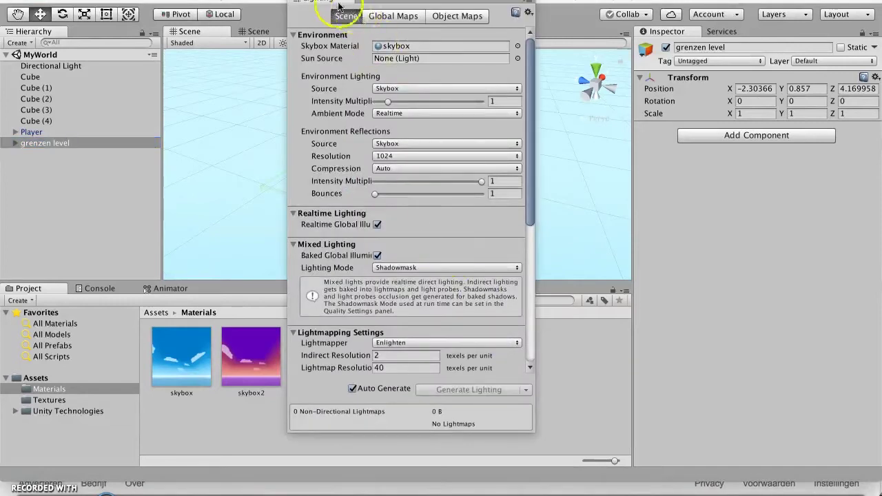
{"action": "left_click_drag", "start_coordinate": [330, 10], "coordinate": [771, 236]}
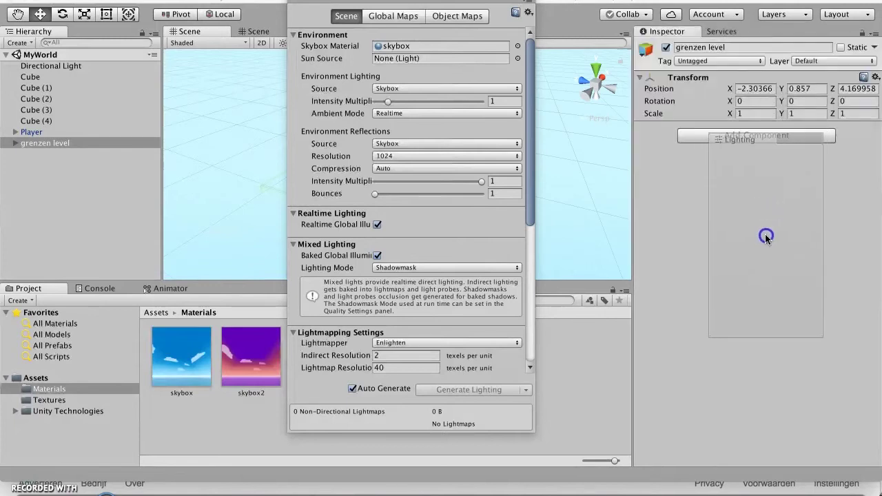
{"action": "left_click_drag", "start_coordinate": [771, 236], "coordinate": [763, 231]}
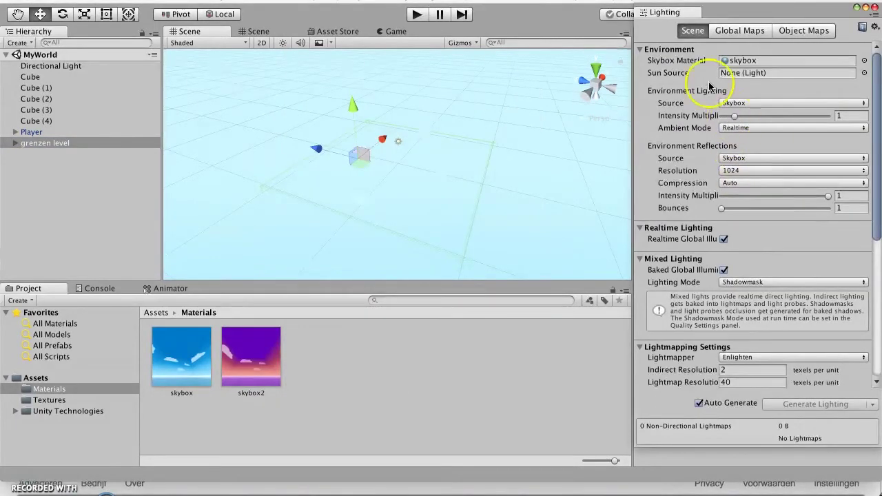
{"action": "mouse_move", "coordinate": [675, 13]}
{"action": "left_mouse_down"}
{"action": "mouse_move", "coordinate": [700, 120]}
{"action": "mouse_move", "coordinate": [321, 100]}
{"action": "left_mouse_up"}
{"action": "left_click_drag", "start_coordinate": [242, 4], "coordinate": [649, 39]}
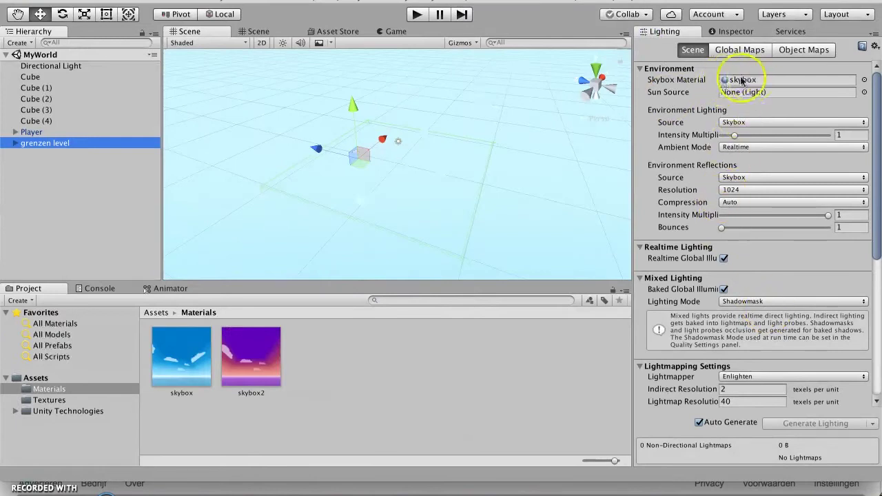
Step: Keep skybox as the Skybox Material, check the Fog settings under Other Settings, and enter Play mode
{"action": "left_click", "coordinate": [865, 80]}
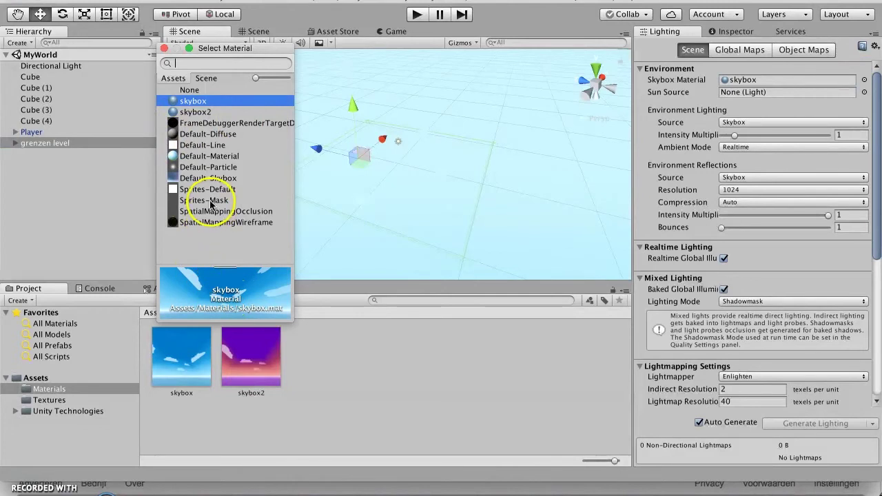
{"action": "left_click", "coordinate": [163, 49]}
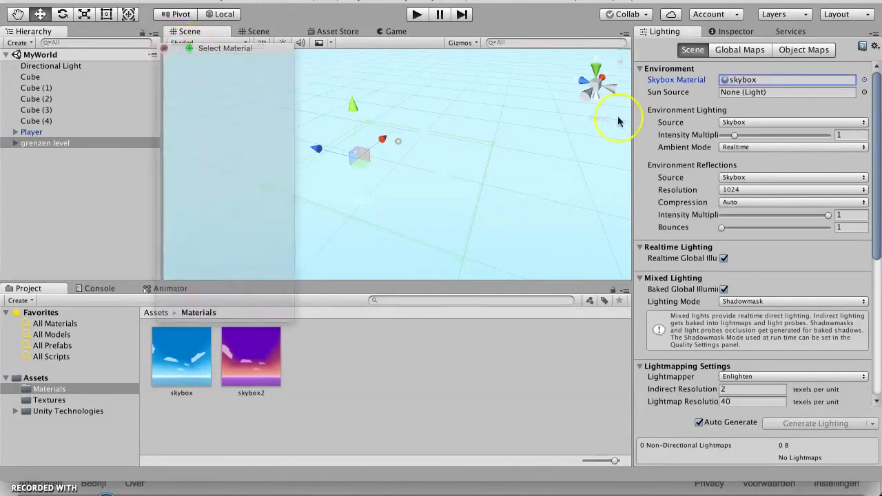
{"action": "left_click_drag", "start_coordinate": [873, 129], "coordinate": [867, 269]}
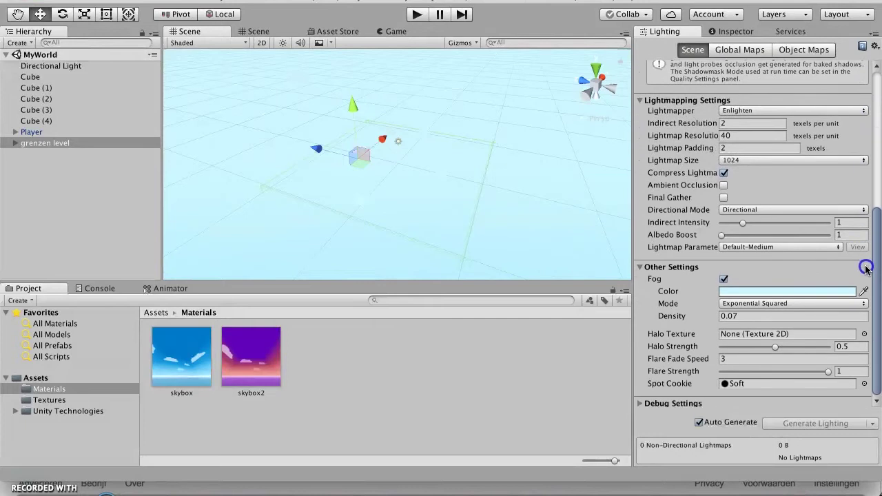
{"action": "left_click", "coordinate": [731, 295]}
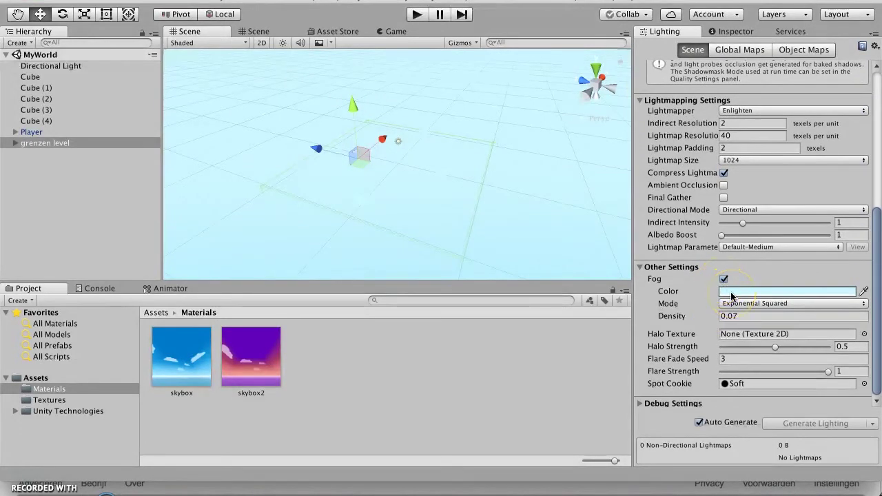
{"action": "left_click", "coordinate": [417, 15]}
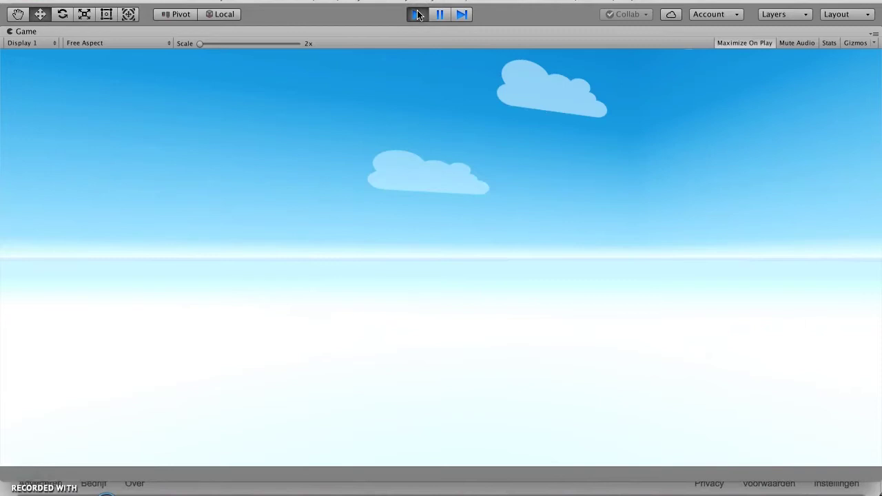
Step: Look around the game's sun, clouds and cubes, stop play, and scroll the Lighting panel back up
{"action": "mouse_move", "coordinate": [354, 144]}
{"action": "left_mouse_down"}
{"action": "mouse_move", "coordinate": [342, 207]}
{"action": "mouse_move", "coordinate": [380, 306]}
{"action": "mouse_move", "coordinate": [432, 323]}
{"action": "left_mouse_up"}
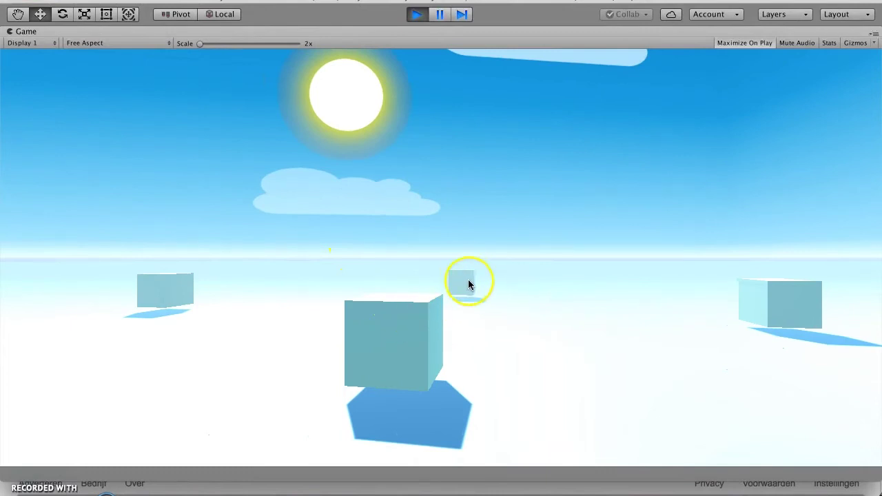
{"action": "mouse_move", "coordinate": [468, 279]}
{"action": "left_mouse_down"}
{"action": "mouse_move", "coordinate": [435, 343]}
{"action": "mouse_move", "coordinate": [604, 315]}
{"action": "mouse_move", "coordinate": [424, 289]}
{"action": "mouse_move", "coordinate": [437, 327]}
{"action": "left_mouse_up"}
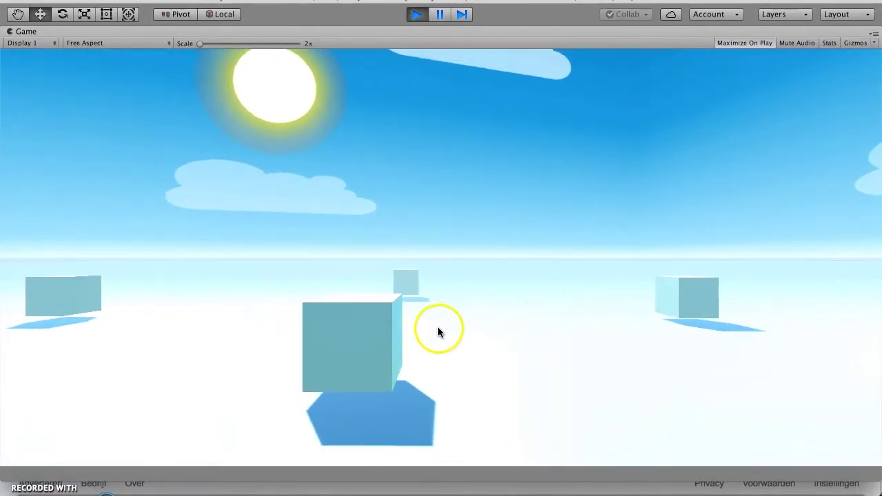
{"action": "left_click", "coordinate": [415, 15]}
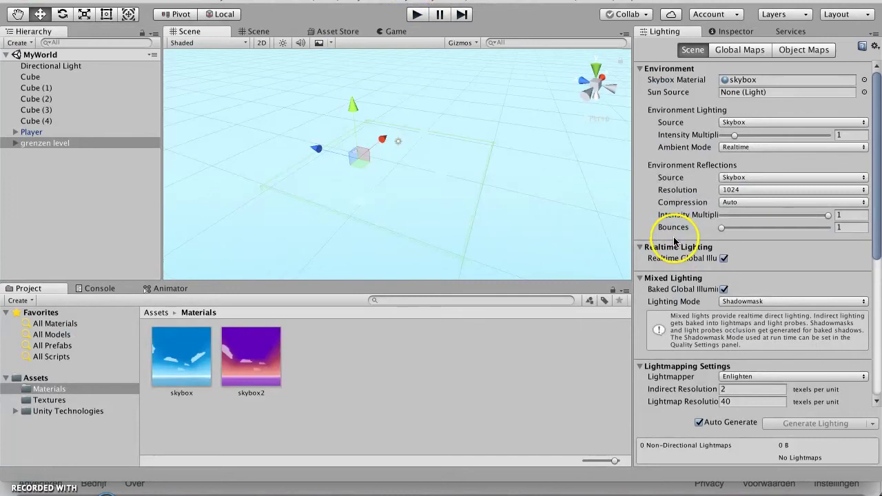
{"action": "left_click_drag", "start_coordinate": [878, 234], "coordinate": [878, 364]}
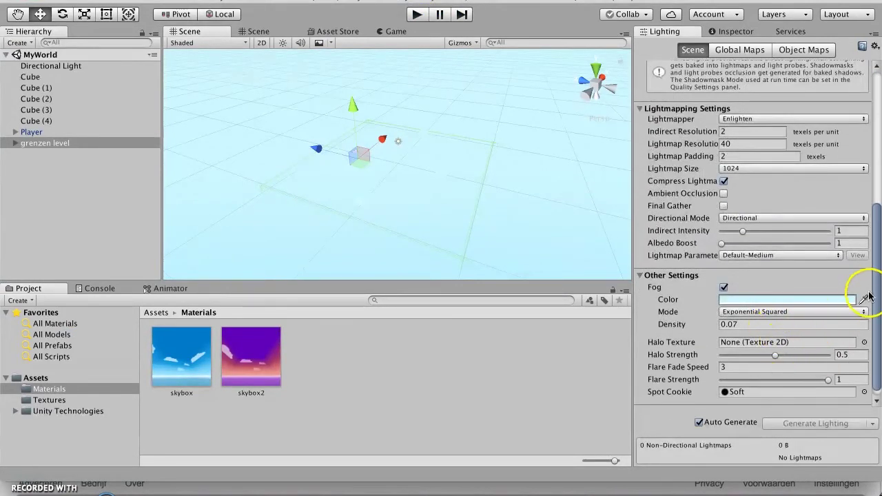
{"action": "left_click_drag", "start_coordinate": [875, 288], "coordinate": [872, 88]}
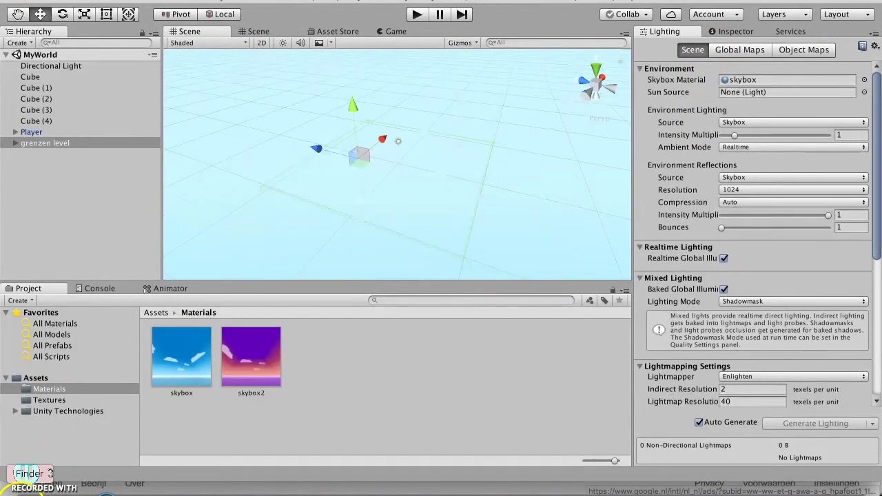
Step: Open skybox.ai from the project's Assets folder in Finder
{"action": "left_click", "coordinate": [20, 474]}
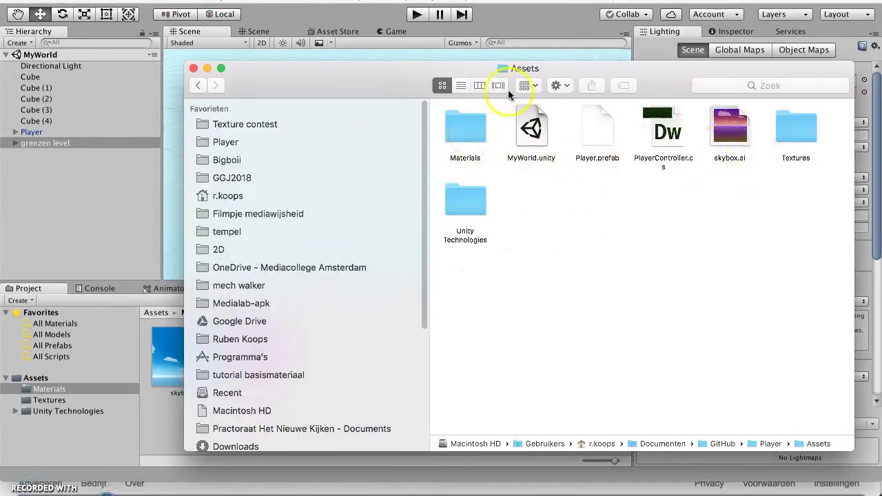
{"action": "left_click", "coordinate": [717, 137]}
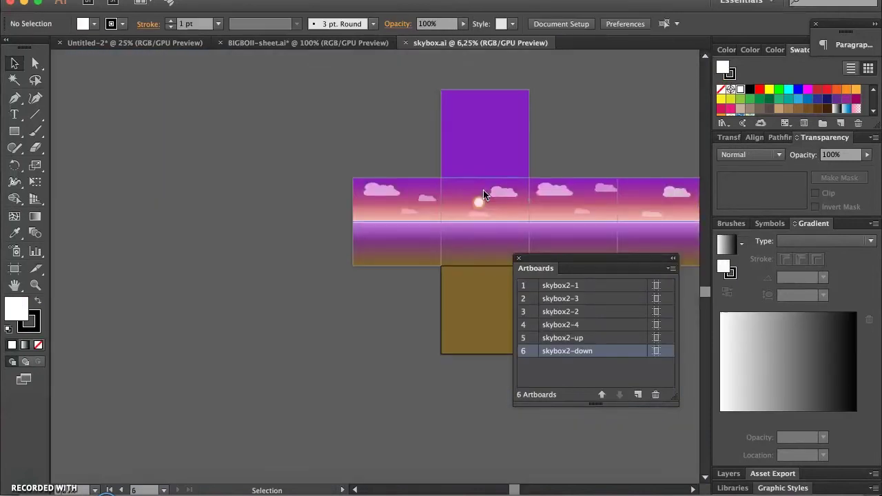
Step: Review the six skybox2 artboards in skybox.ai, then bring up Cinema 4D
{"action": "left_click", "coordinate": [457, 219]}
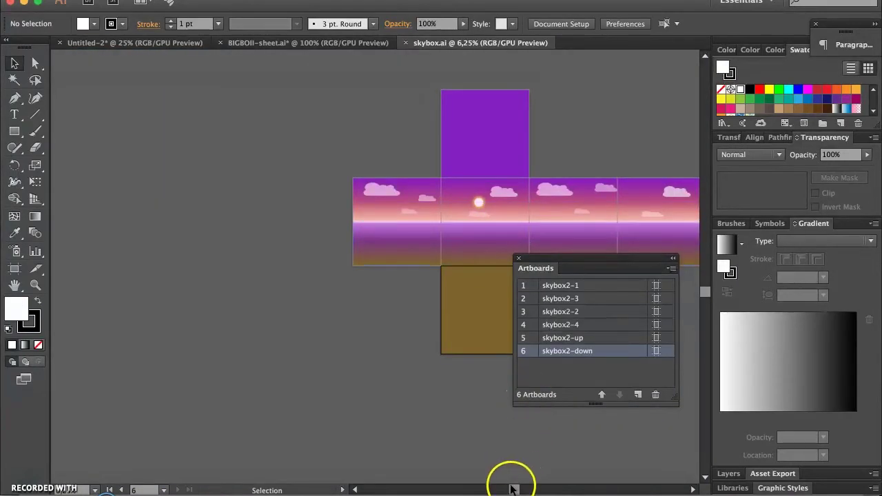
{"action": "left_click_drag", "start_coordinate": [516, 488], "coordinate": [595, 477]}
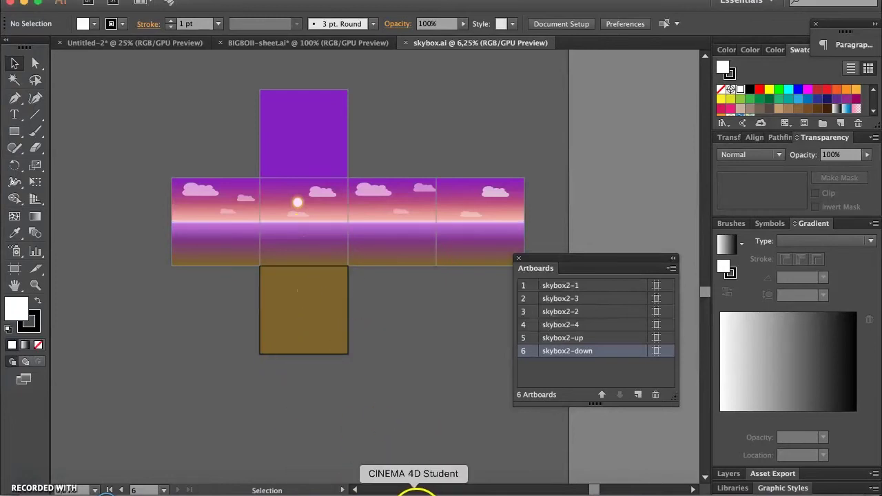
{"action": "left_click", "coordinate": [413, 493]}
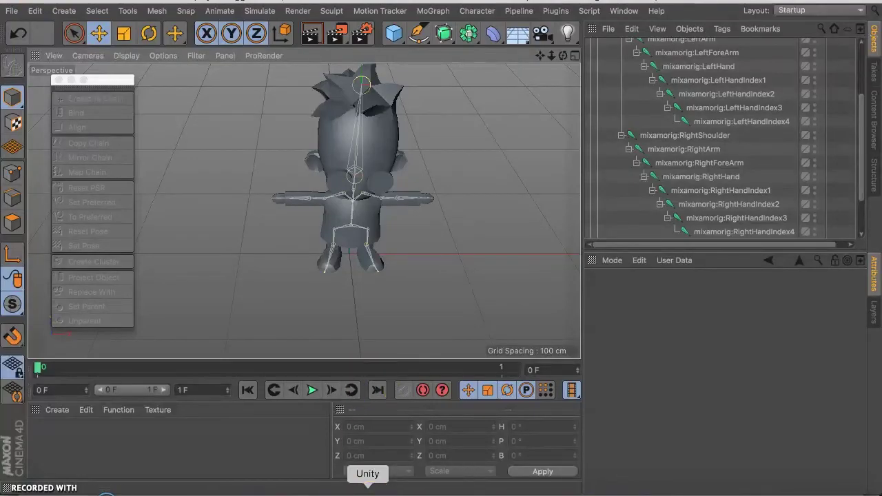
Step: Back in Unity, browse the sky images in the Assets Textures folder
{"action": "left_click", "coordinate": [371, 490]}
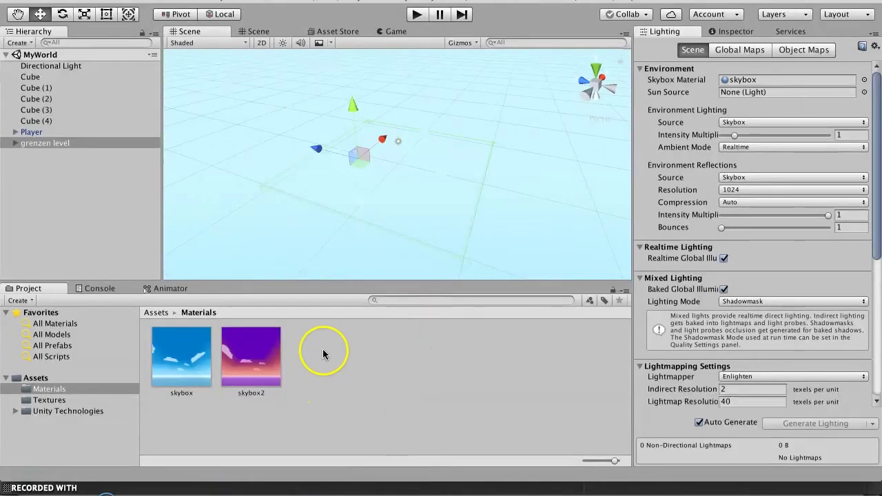
{"action": "left_click", "coordinate": [35, 377]}
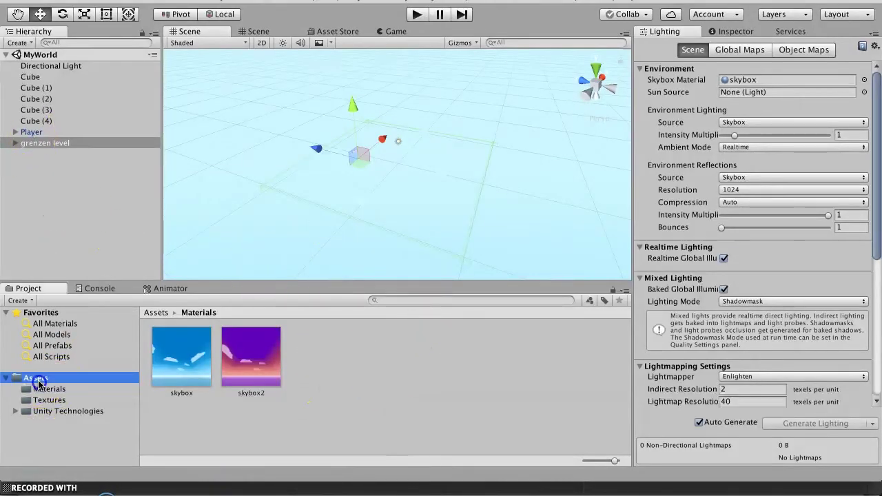
{"action": "left_click", "coordinate": [50, 400]}
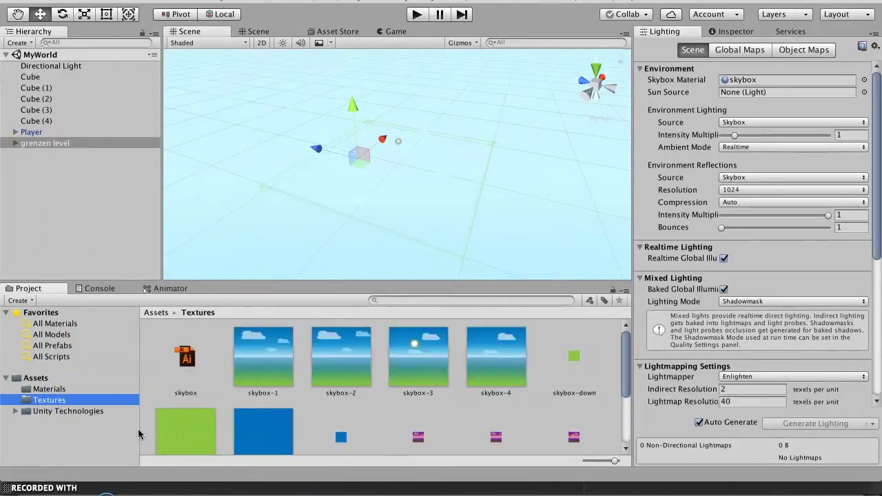
{"action": "mouse_move", "coordinate": [630, 369]}
{"action": "left_mouse_down"}
{"action": "mouse_move", "coordinate": [621, 432]}
{"action": "mouse_move", "coordinate": [623, 361]}
{"action": "left_mouse_up"}
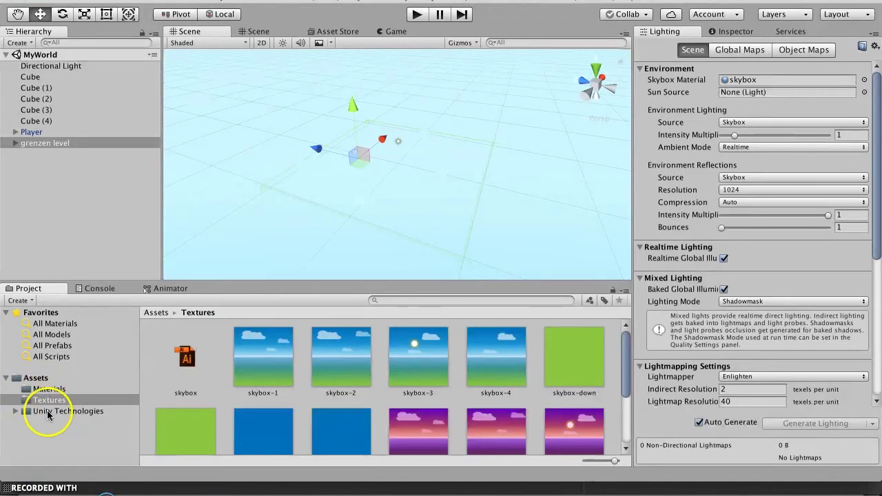
Step: Go to the Materials folder and select the skybox2 and skybox materials
{"action": "left_click", "coordinate": [49, 392]}
{"action": "left_click", "coordinate": [267, 360]}
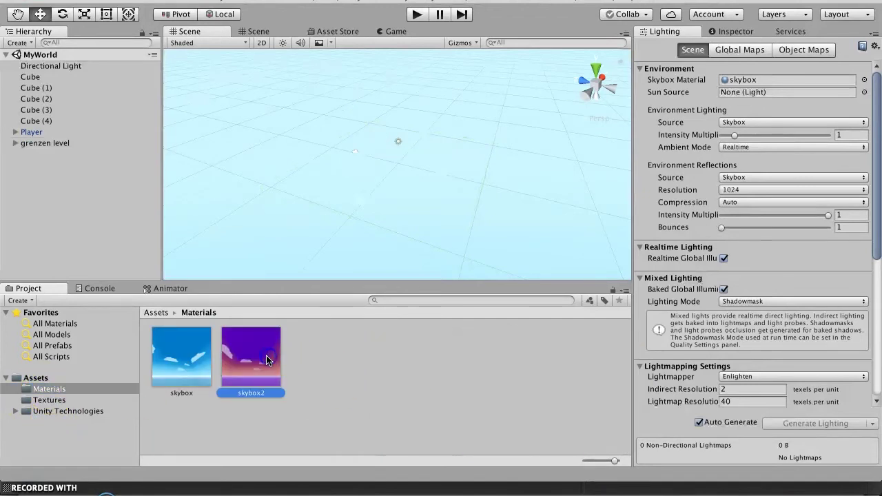
{"action": "left_click", "coordinate": [210, 370]}
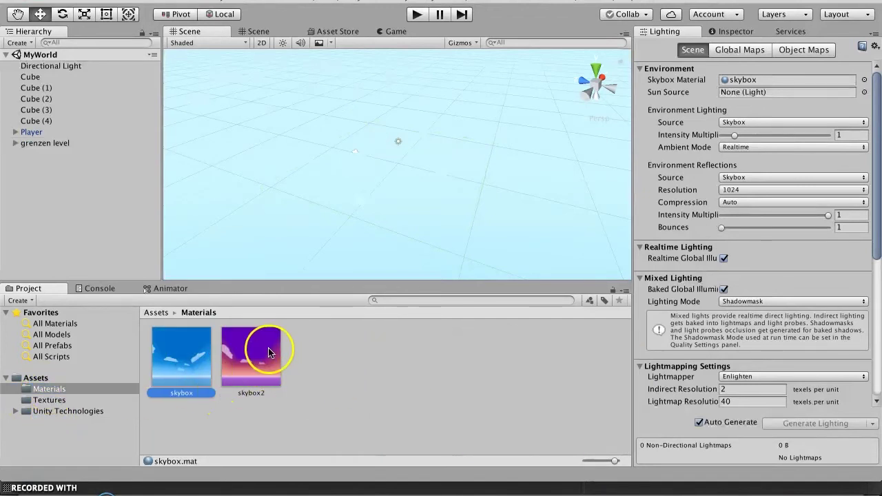
Step: Create a new material in the Materials folder and name it skyvox3
{"action": "right_click", "coordinate": [317, 357]}
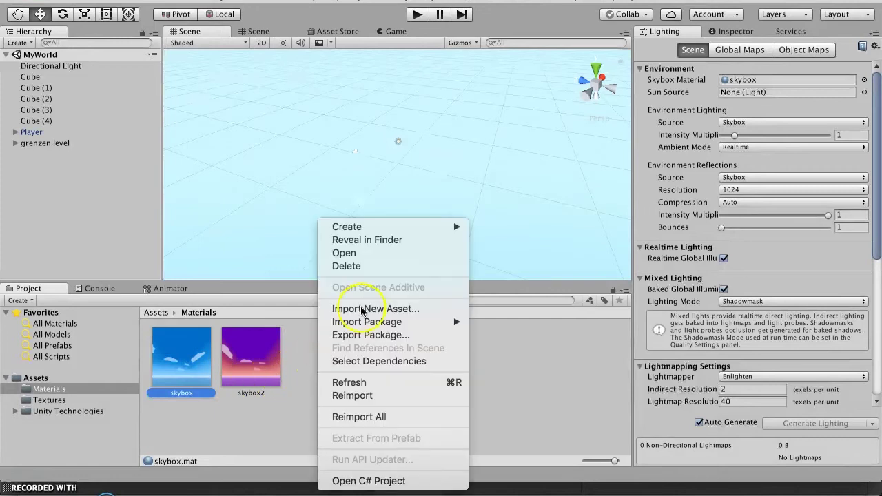
{"action": "mouse_move", "coordinate": [347, 227]}
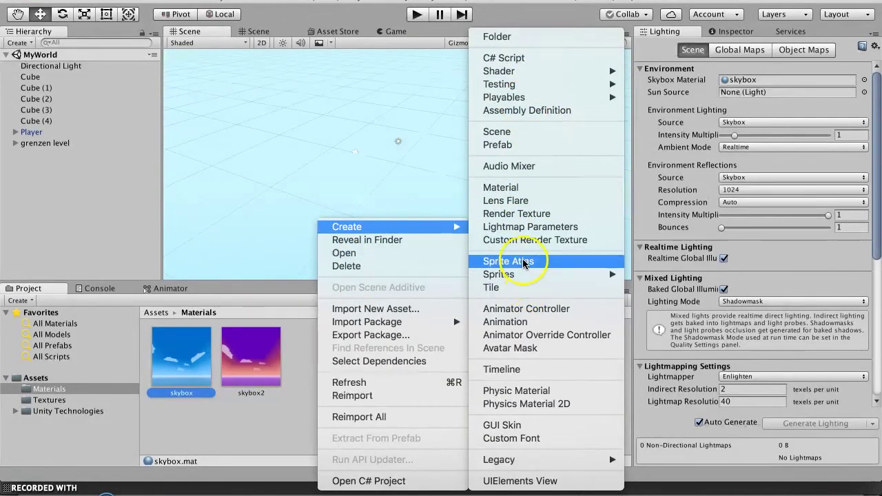
{"action": "left_click", "coordinate": [501, 188]}
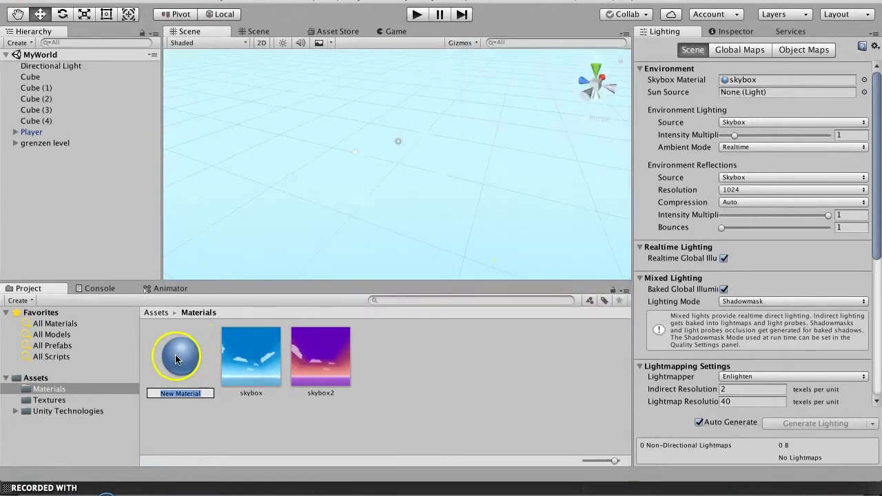
{"action": "type", "text": "sky"}
{"action": "type", "text": "vox3"}
{"action": "key", "text": "Return"}
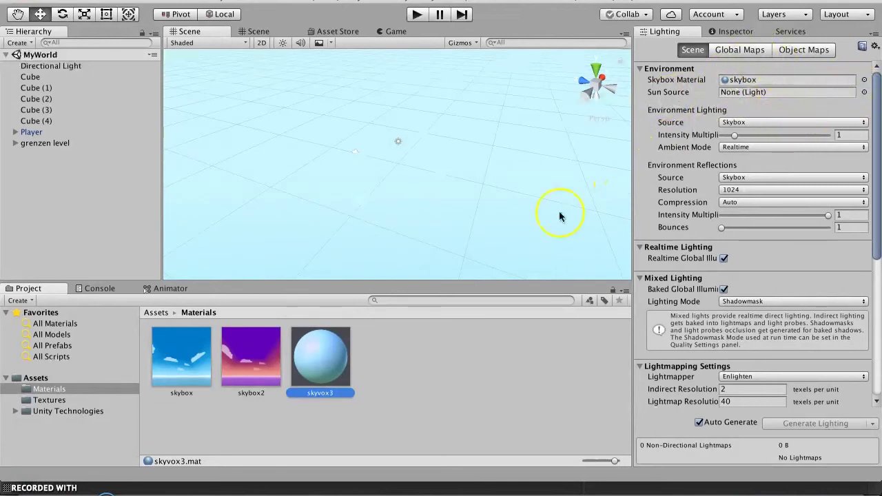
Step: Set skyvox3's shader to Skybox/6 Sided, then return to skybox.ai in Illustrator
{"action": "left_click", "coordinate": [734, 32]}
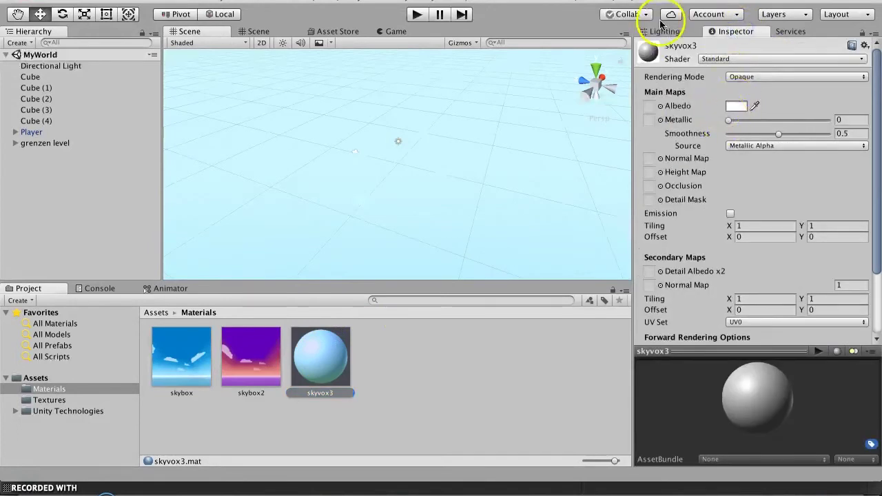
{"action": "left_click", "coordinate": [765, 61]}
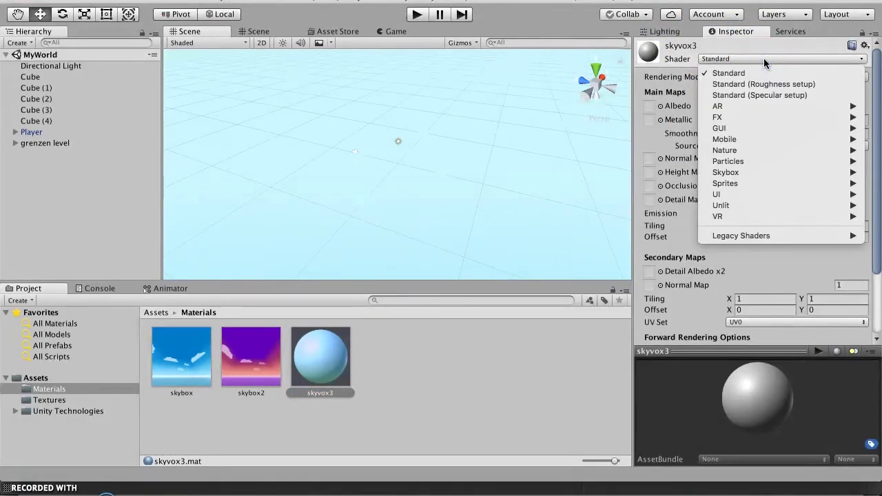
{"action": "mouse_move", "coordinate": [738, 173]}
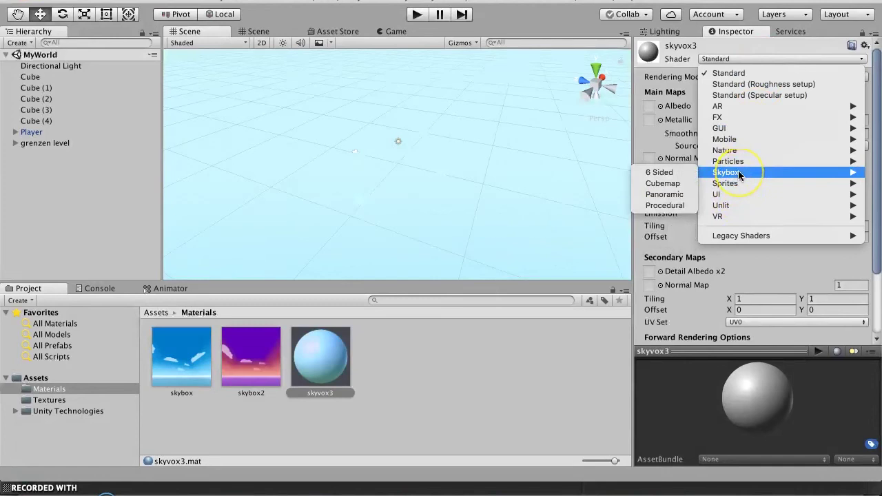
{"action": "left_click", "coordinate": [668, 173]}
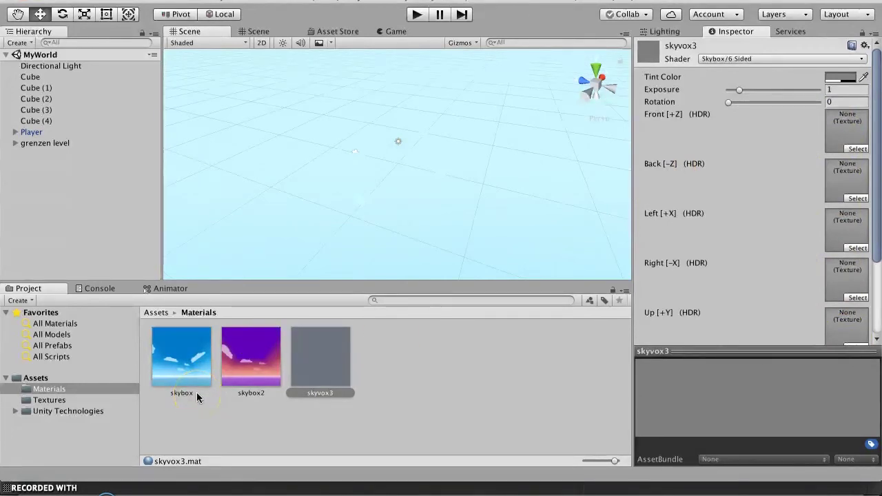
{"action": "left_click", "coordinate": [230, 491]}
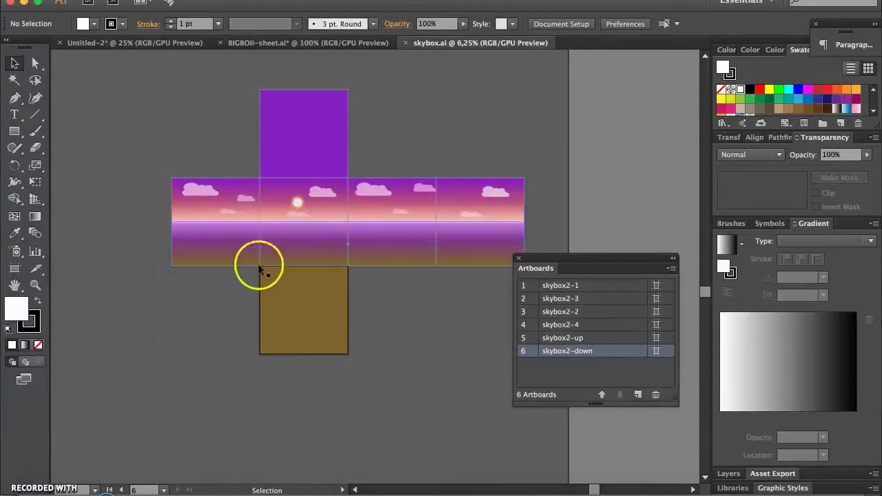
{"action": "left_click", "coordinate": [119, 3]}
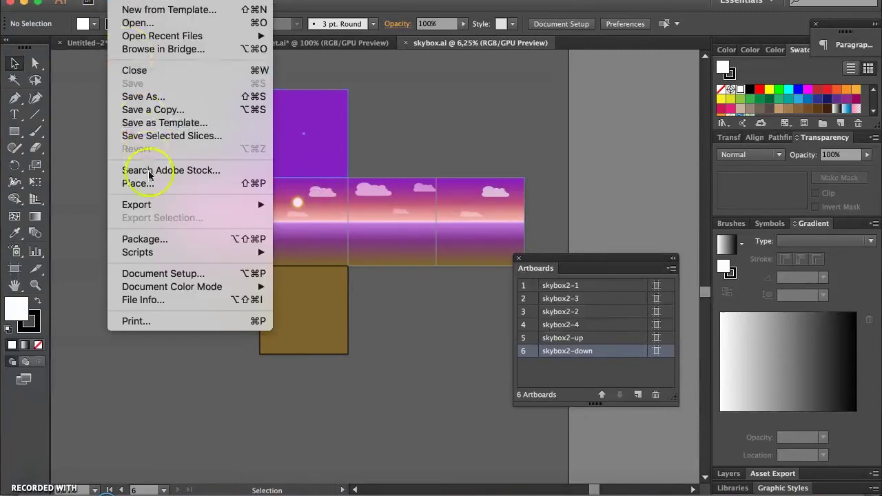
{"action": "mouse_move", "coordinate": [217, 204]}
{"action": "left_click", "coordinate": [319, 203]}
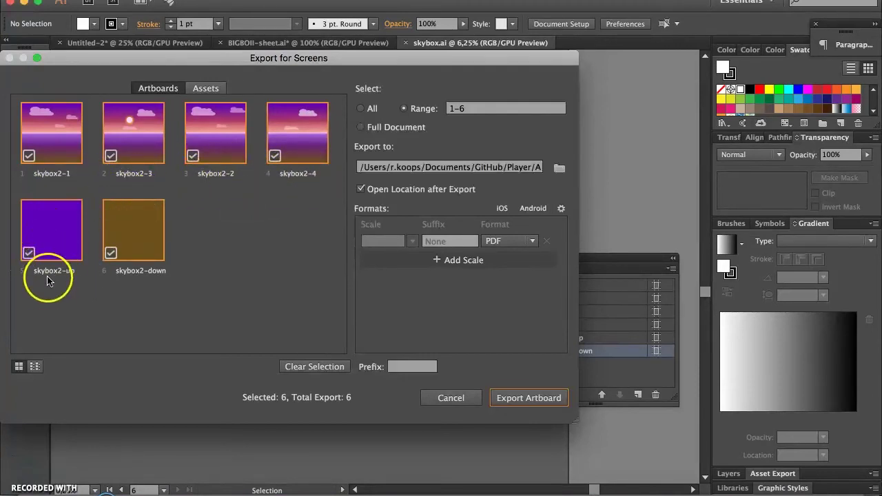
{"action": "left_click", "coordinate": [453, 398]}
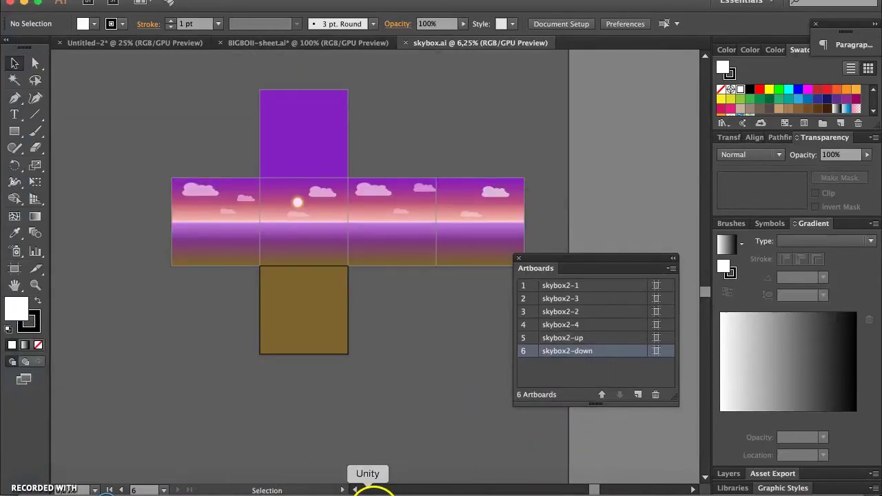
Step: Assign skybox-1 to the Front face and skybox-2 to the Back face of skyvox3
{"action": "left_click", "coordinate": [368, 490]}
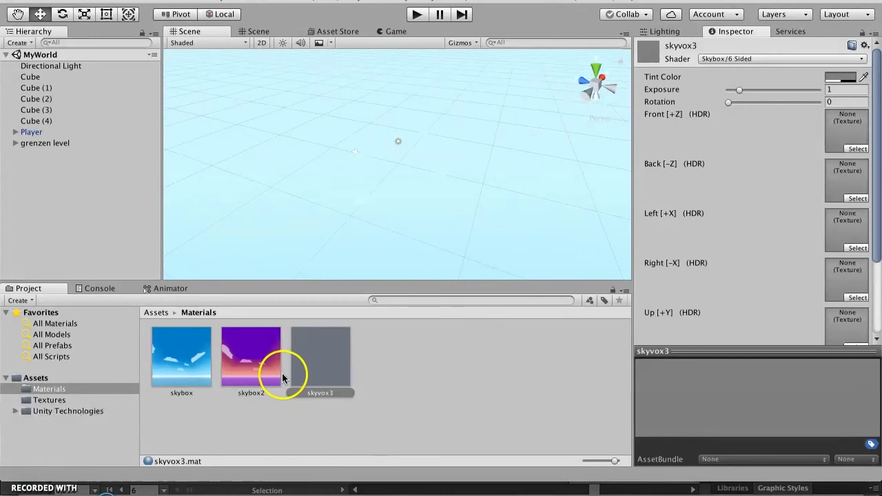
{"action": "left_click", "coordinate": [44, 400]}
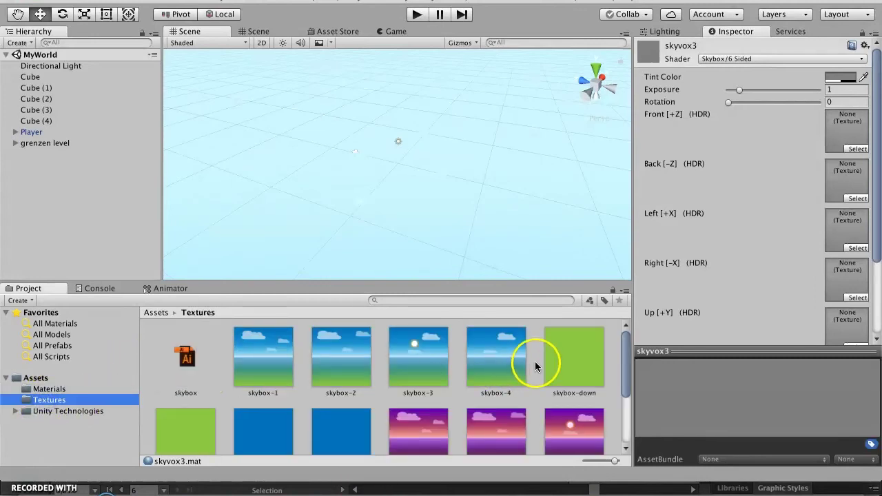
{"action": "left_click_drag", "start_coordinate": [634, 372], "coordinate": [629, 384]}
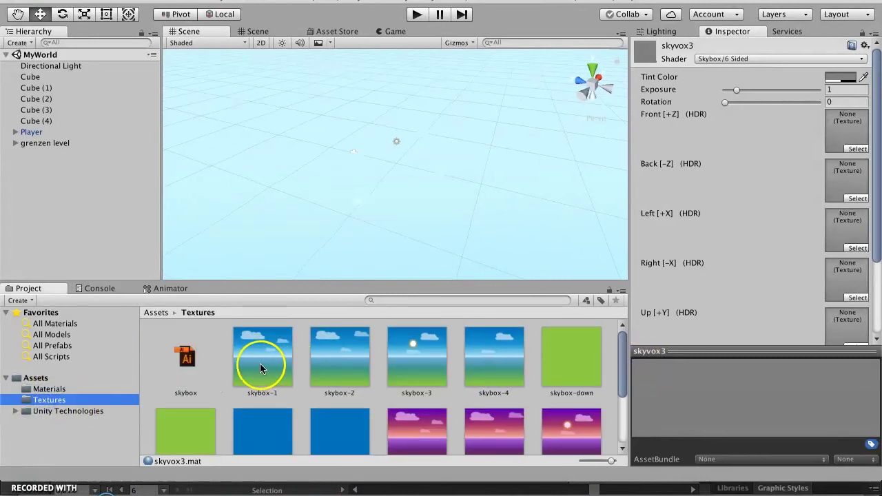
{"action": "left_click_drag", "start_coordinate": [255, 361], "coordinate": [794, 145]}
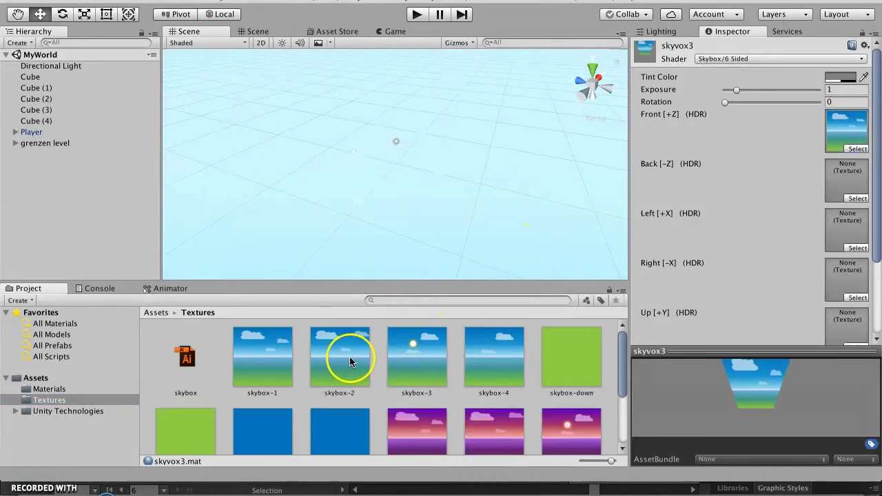
{"action": "left_click_drag", "start_coordinate": [350, 360], "coordinate": [807, 181]}
Step: Fill Left, Right, Up and Down with skybox-3, skybox-4, skybox-down and skybox-floor, then check the preview
{"action": "left_click_drag", "start_coordinate": [420, 361], "coordinate": [822, 232]}
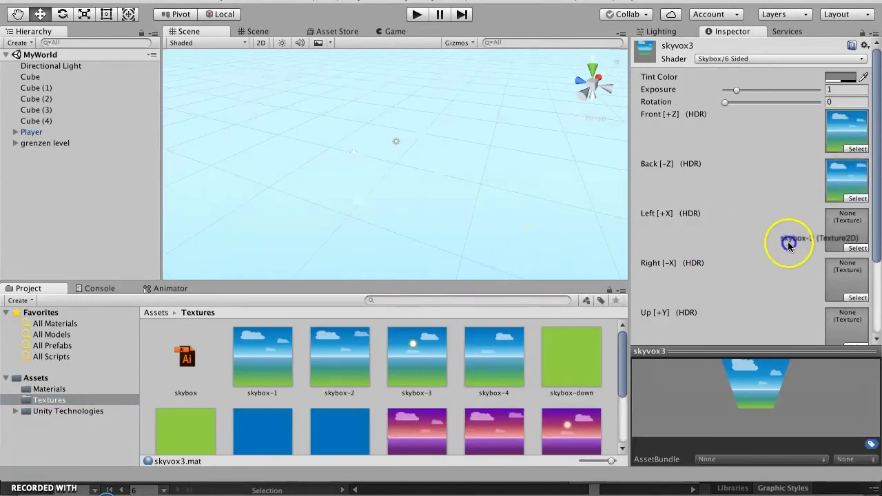
{"action": "left_click_drag", "start_coordinate": [504, 363], "coordinate": [827, 270]}
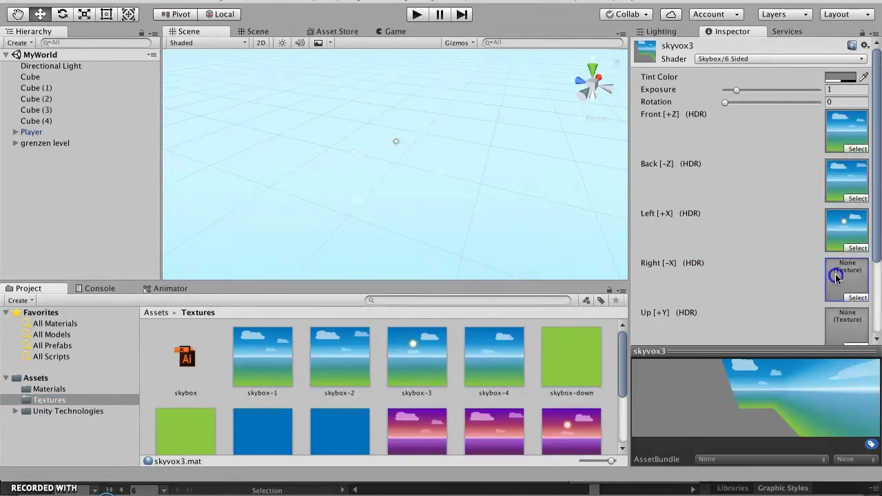
{"action": "left_click_drag", "start_coordinate": [586, 366], "coordinate": [844, 321]}
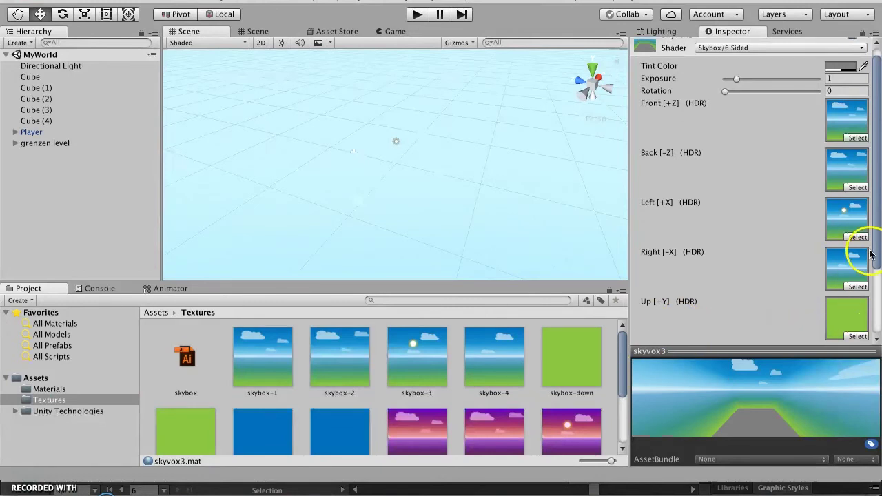
{"action": "scroll", "coordinate": [876, 293], "scroll_direction": "down", "scroll_amount": 2}
{"action": "left_click_drag", "start_coordinate": [876, 293], "coordinate": [876, 324]}
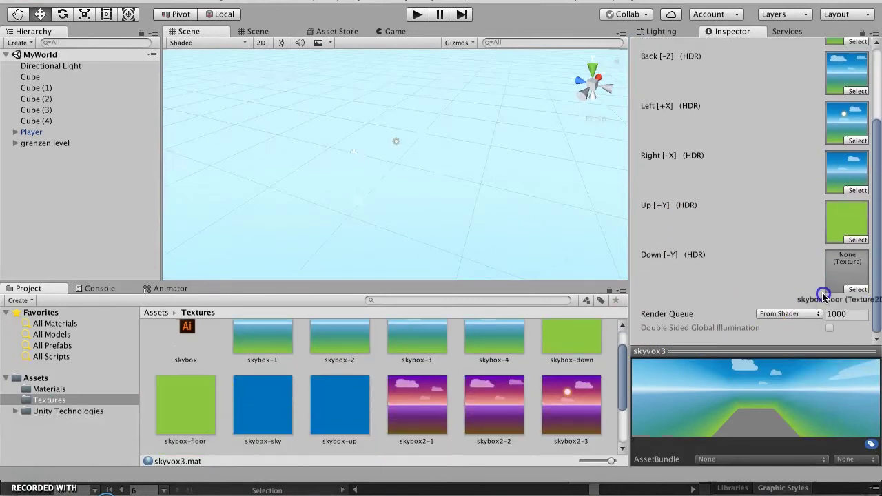
{"action": "left_click_drag", "start_coordinate": [175, 427], "coordinate": [844, 272]}
{"action": "mouse_move", "coordinate": [774, 422]}
{"action": "left_mouse_down"}
{"action": "mouse_move", "coordinate": [815, 409]}
{"action": "mouse_move", "coordinate": [734, 393]}
{"action": "mouse_move", "coordinate": [786, 368]}
{"action": "mouse_move", "coordinate": [789, 396]}
{"action": "left_mouse_up"}
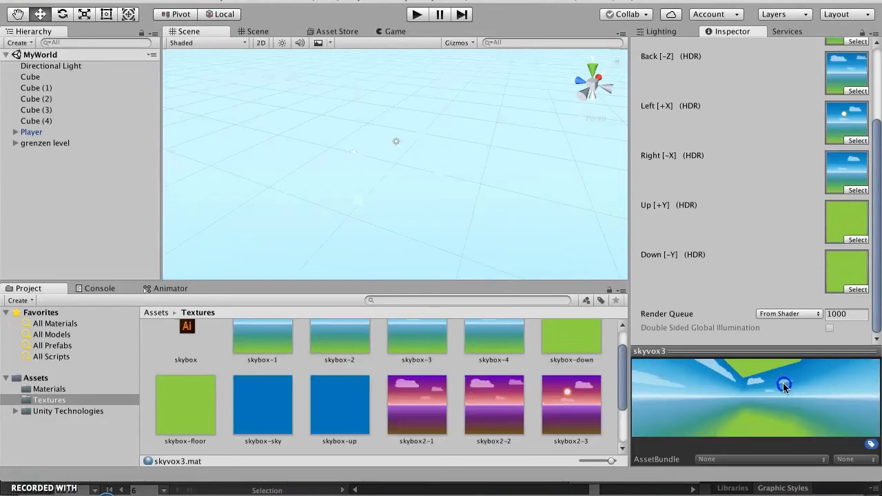
Step: Compare the skybox-sky texture's import settings with the skyvox3 material's settings
{"action": "left_click", "coordinate": [269, 409]}
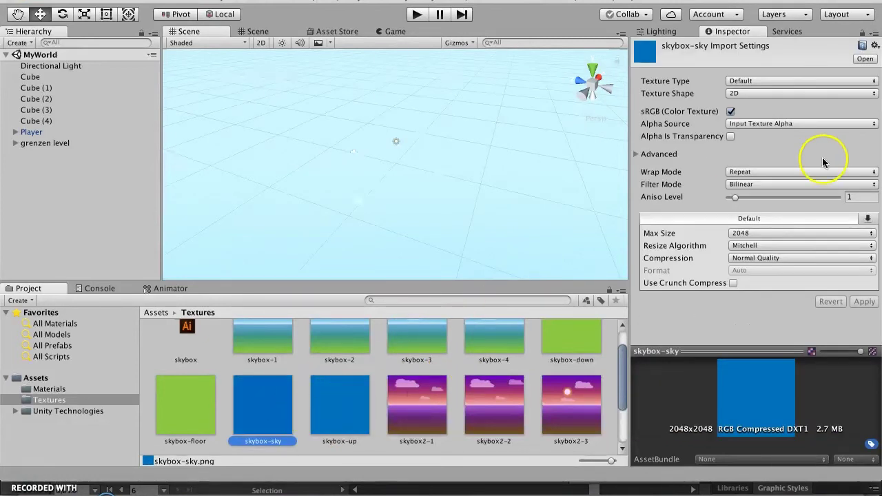
{"action": "scroll", "coordinate": [184, 367], "scroll_direction": "up", "scroll_amount": 2}
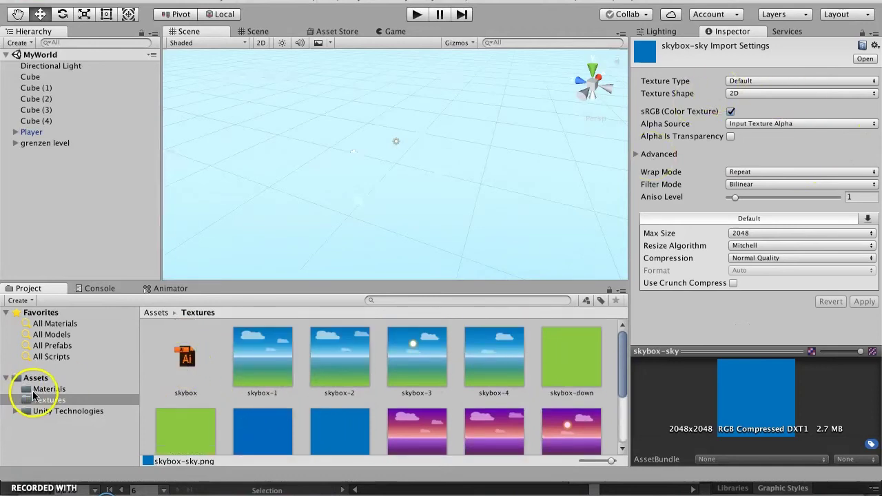
{"action": "left_click", "coordinate": [38, 390]}
{"action": "left_click", "coordinate": [316, 362]}
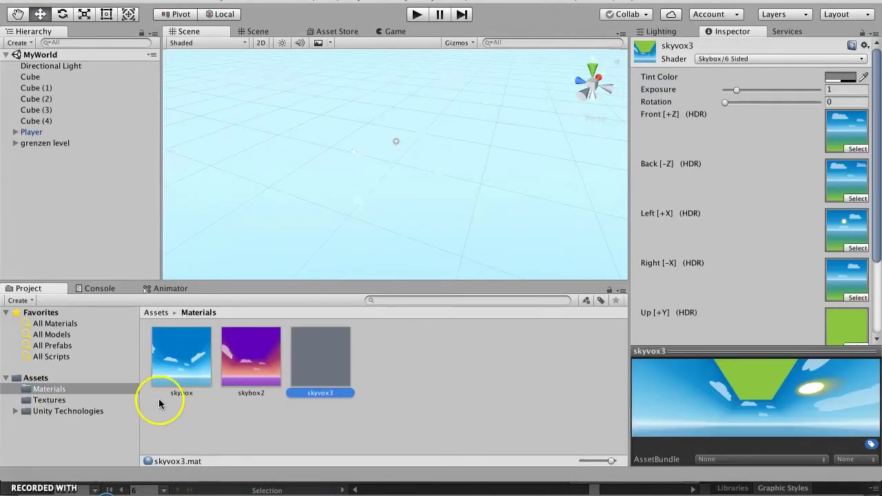
{"action": "left_click", "coordinate": [48, 401]}
{"action": "left_click", "coordinate": [268, 428]}
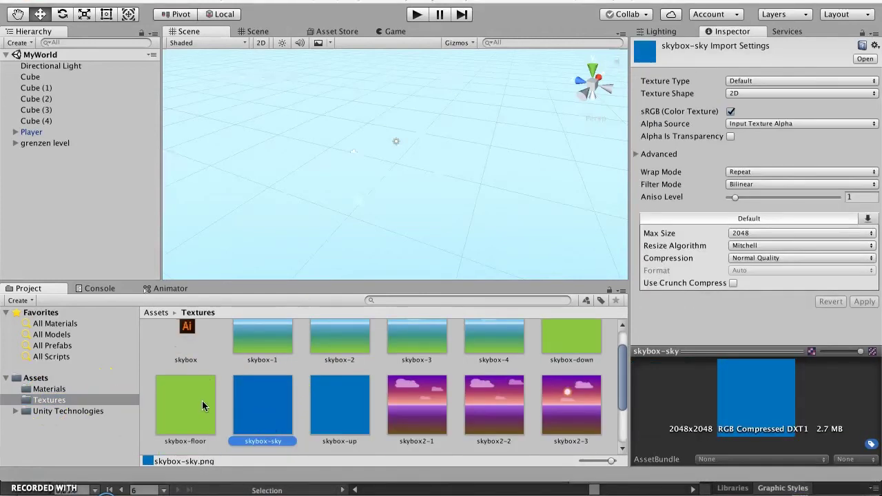
{"action": "left_click", "coordinate": [49, 389]}
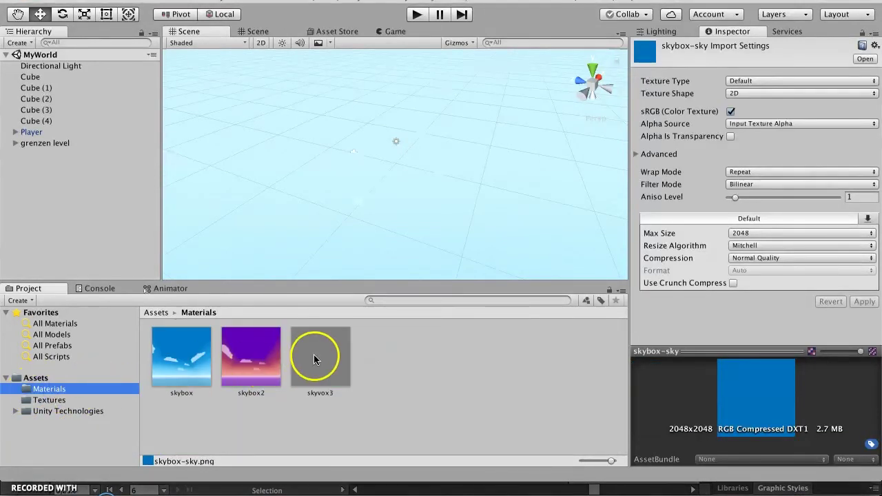
{"action": "left_click", "coordinate": [317, 358]}
{"action": "left_click", "coordinate": [57, 401]}
Step: Put skybox-up on the skyvox3 Up [+Y] slot and check the sky in the material preview
{"action": "mouse_move", "coordinate": [338, 431]}
{"action": "left_mouse_down"}
{"action": "mouse_move", "coordinate": [812, 315]}
{"action": "mouse_move", "coordinate": [845, 320]}
{"action": "left_mouse_up"}
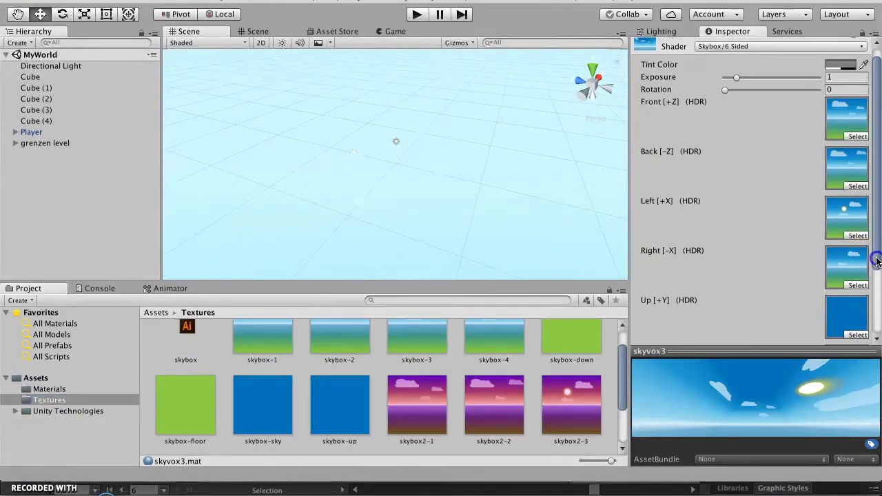
{"action": "scroll", "coordinate": [879, 322], "scroll_direction": "down", "scroll_amount": 5}
{"action": "left_click_drag", "start_coordinate": [771, 405], "coordinate": [738, 388]}
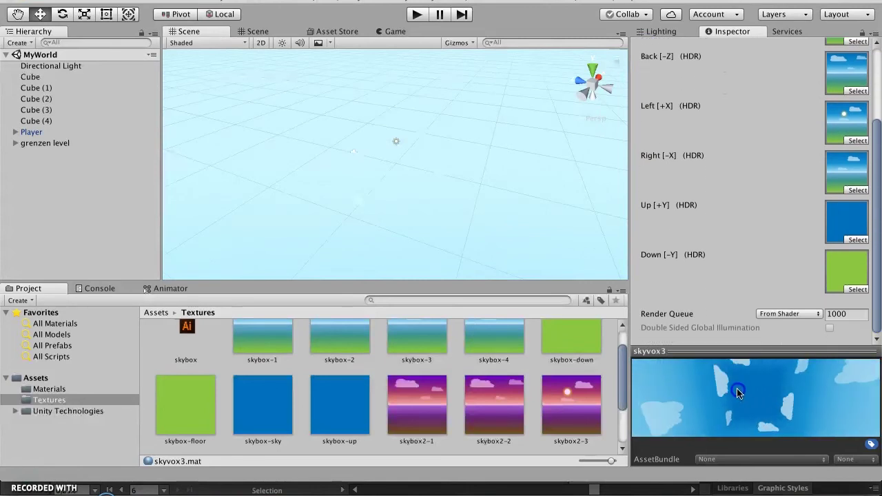
{"action": "left_click", "coordinate": [54, 390]}
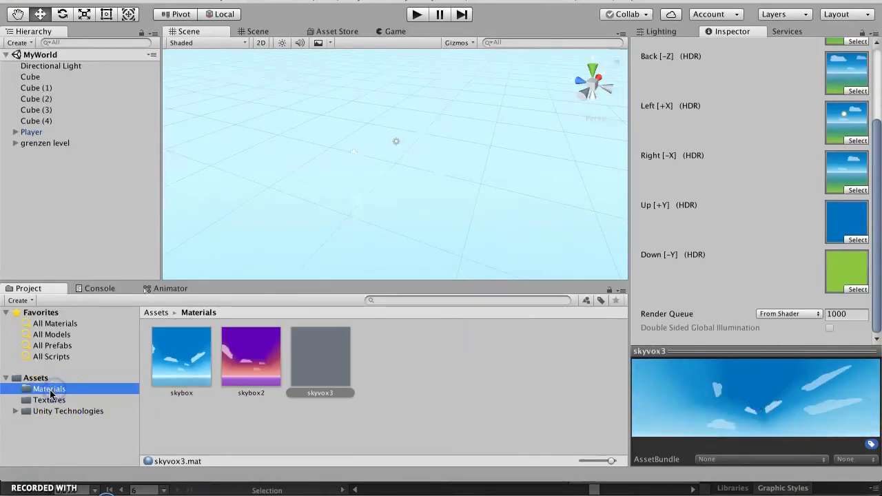
{"action": "left_click", "coordinate": [448, 373]}
{"action": "left_click", "coordinate": [320, 358]}
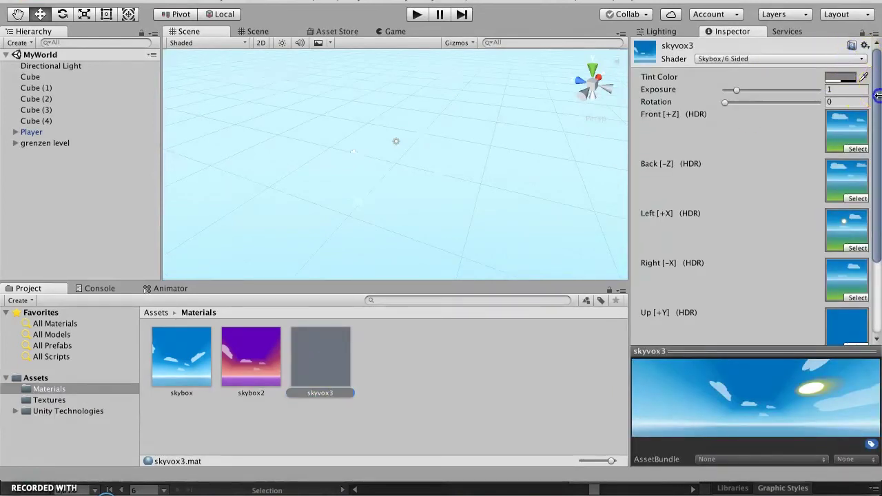
{"action": "mouse_move", "coordinate": [876, 96]}
{"action": "left_mouse_down"}
{"action": "mouse_move", "coordinate": [879, 212]}
{"action": "mouse_move", "coordinate": [876, 80]}
{"action": "left_mouse_up"}
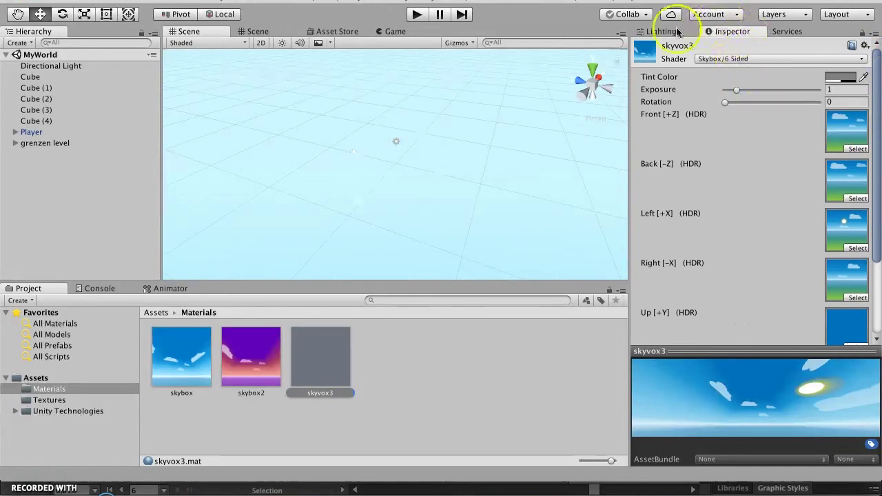
Step: Set skyvox3 as the Skybox Material in the Lighting settings
{"action": "left_click", "coordinate": [678, 32]}
{"action": "left_click", "coordinate": [864, 80]}
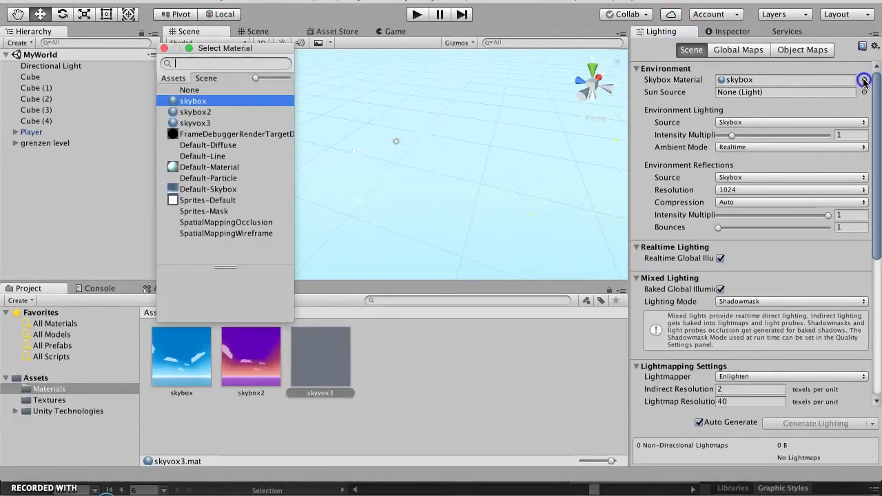
{"action": "left_click", "coordinate": [192, 126]}
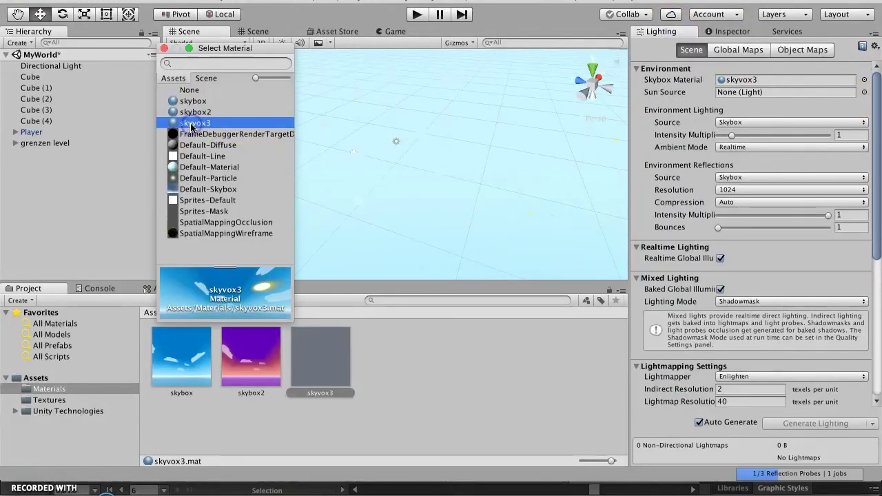
{"action": "left_click", "coordinate": [410, 339]}
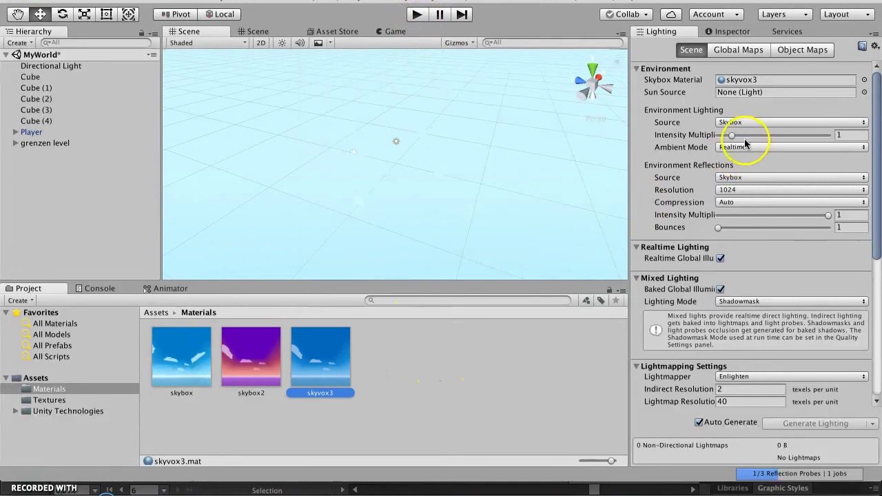
Step: Raise the Environment Lighting Intensity Multiplier from 1 to 5.5
{"action": "left_click_drag", "start_coordinate": [729, 136], "coordinate": [747, 135]}
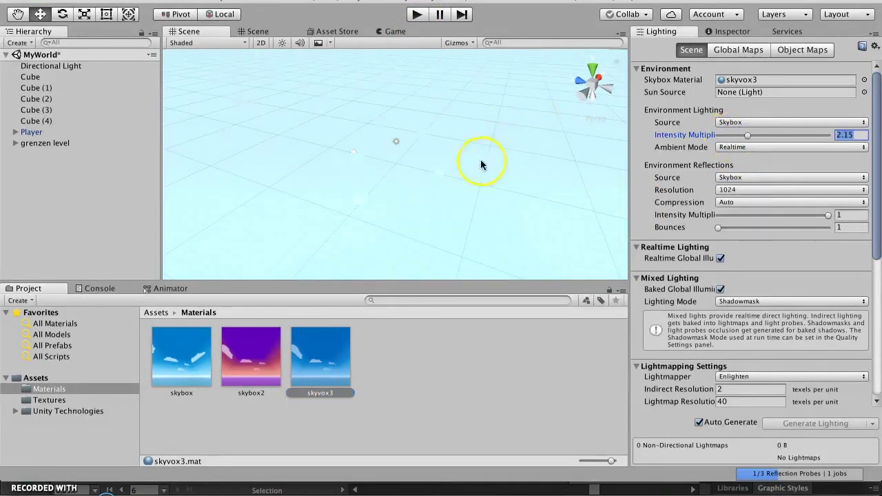
{"action": "left_click_drag", "start_coordinate": [469, 191], "coordinate": [479, 96], "text": "alt"}
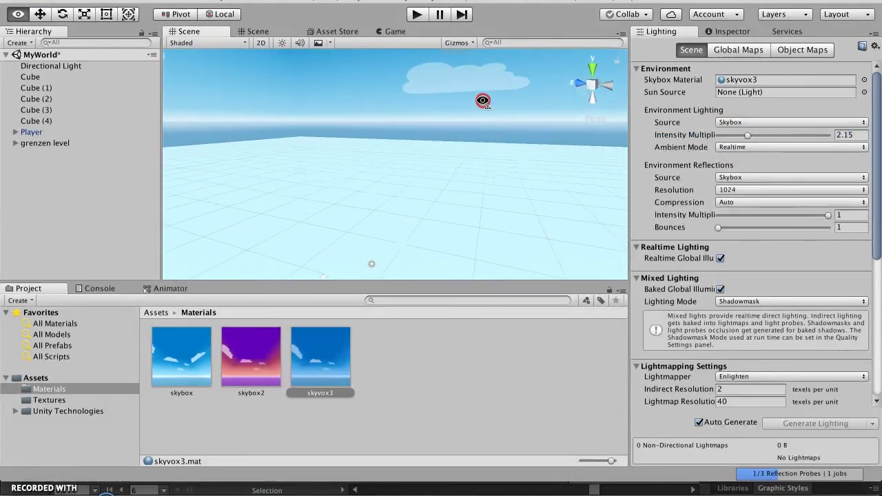
{"action": "left_click", "coordinate": [747, 136]}
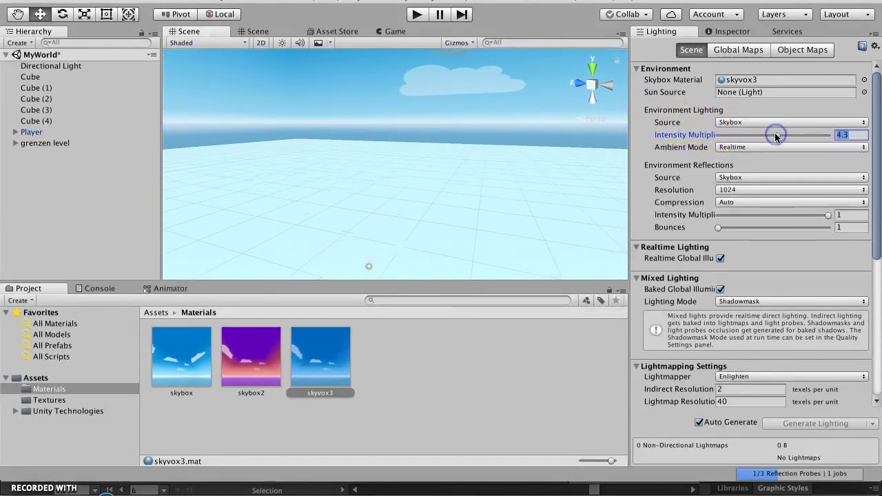
{"action": "left_click_drag", "start_coordinate": [776, 136], "coordinate": [796, 136]}
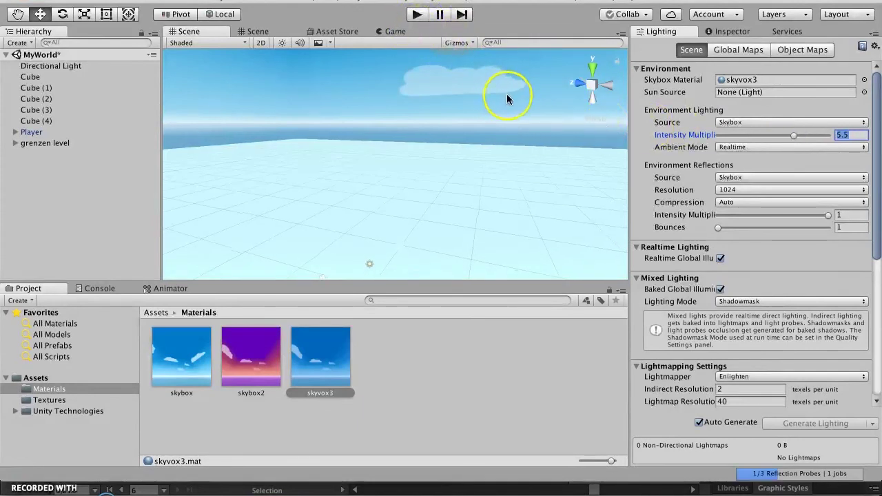
Step: Test the sky in play mode, then drop the Environment Lighting Intensity Multiplier from 5.5 to 0.4
{"action": "left_click", "coordinate": [419, 14]}
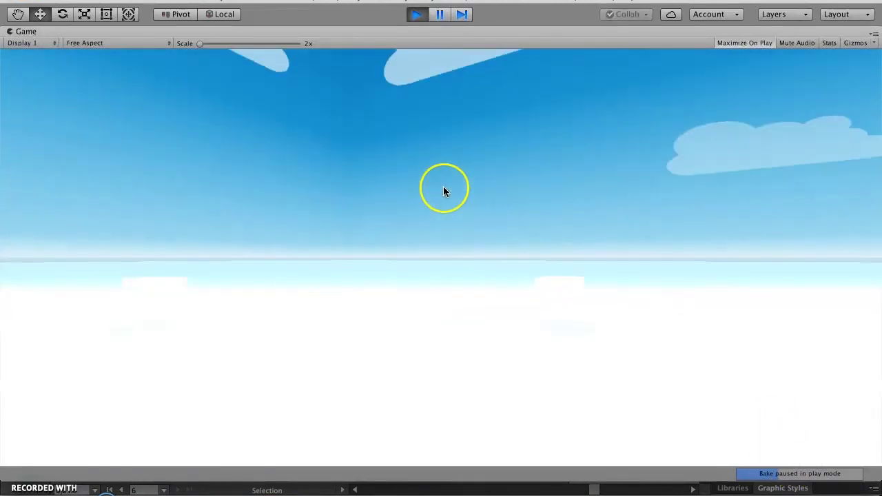
{"action": "left_click", "coordinate": [416, 16]}
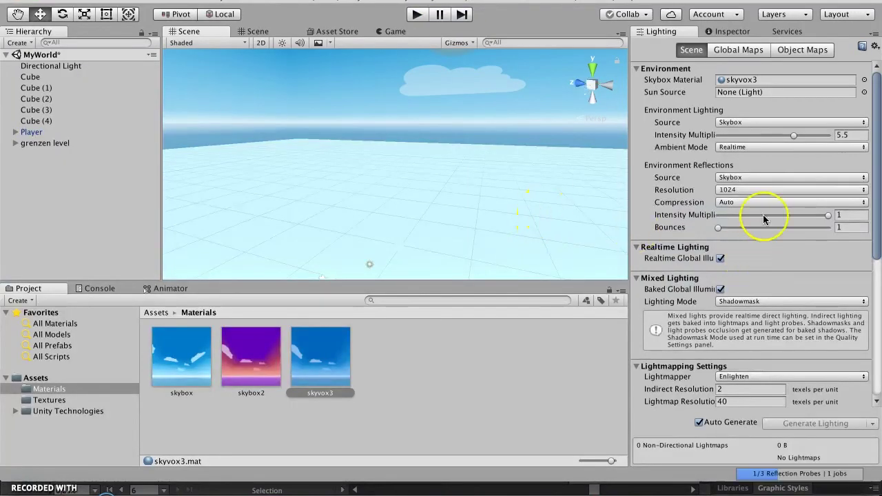
{"action": "left_click_drag", "start_coordinate": [792, 136], "coordinate": [722, 137]}
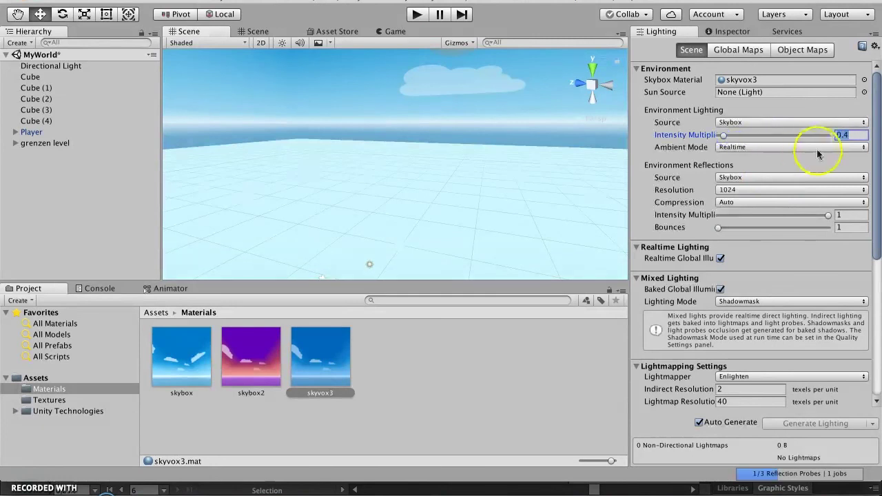
{"action": "left_click", "coordinate": [770, 481]}
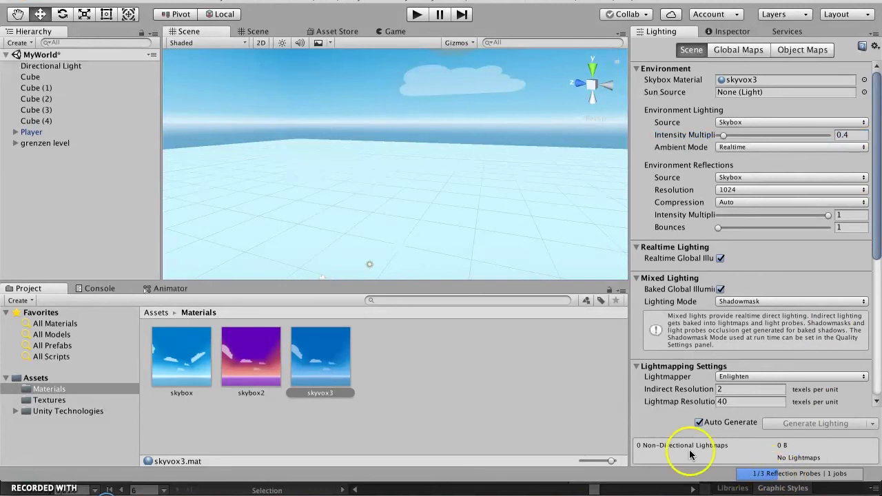